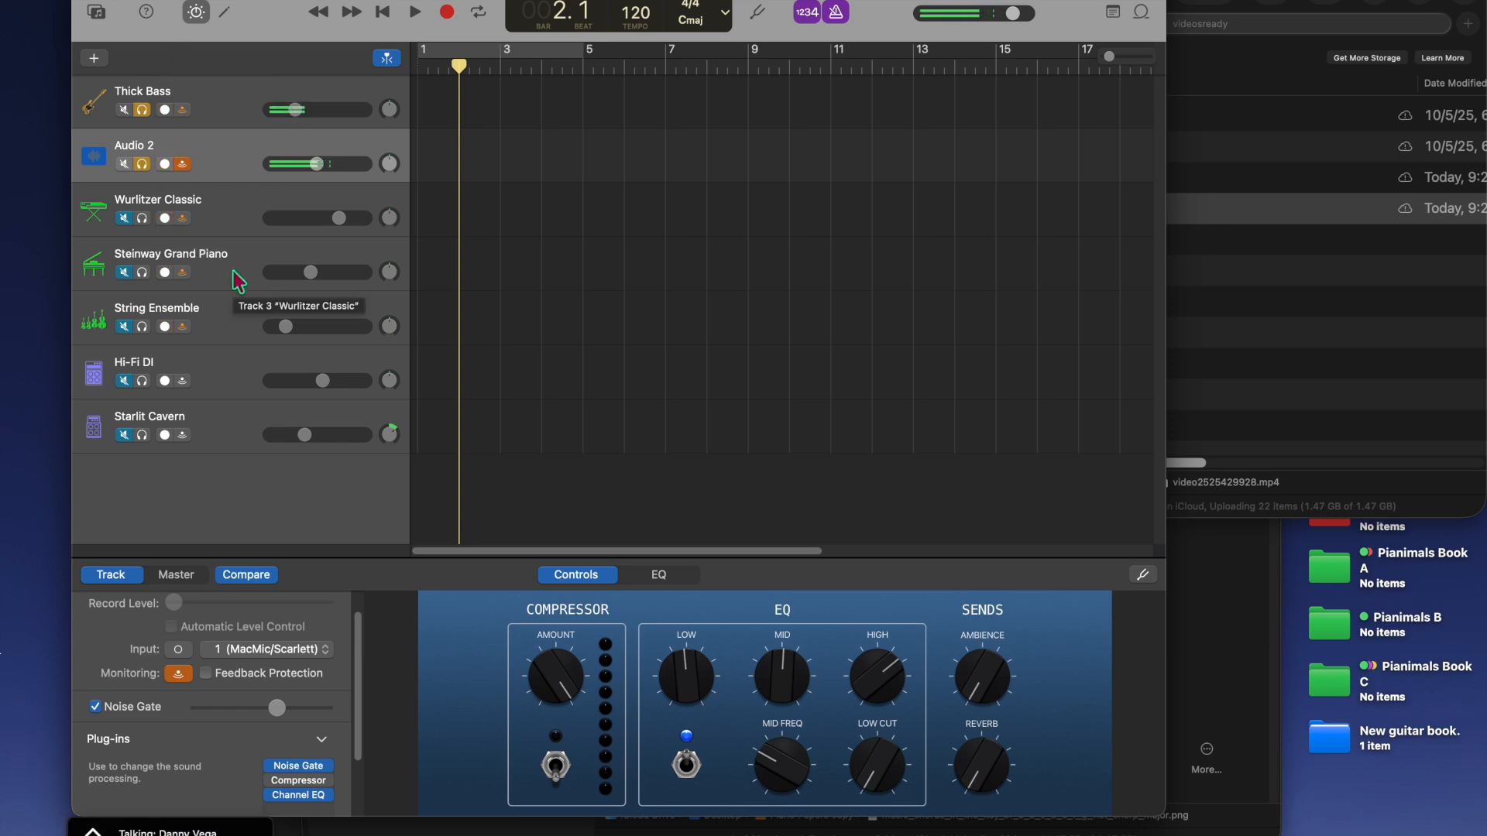
- Switch to Safari, look at the VB-CABLE Virtual Audio Device download page, and put the browser window away
left_click(296, 109)
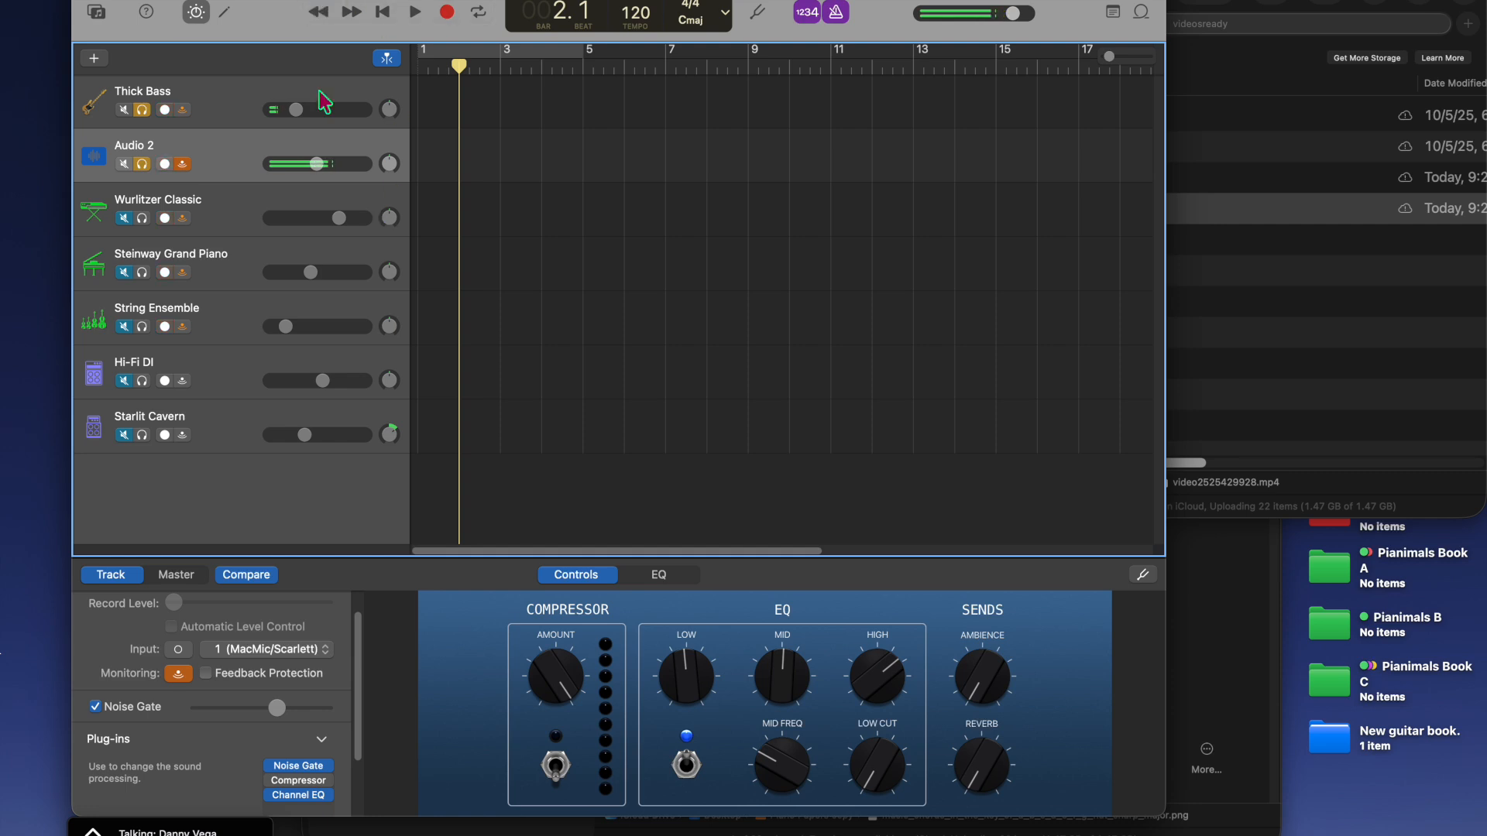
mouse_move(487, 828)
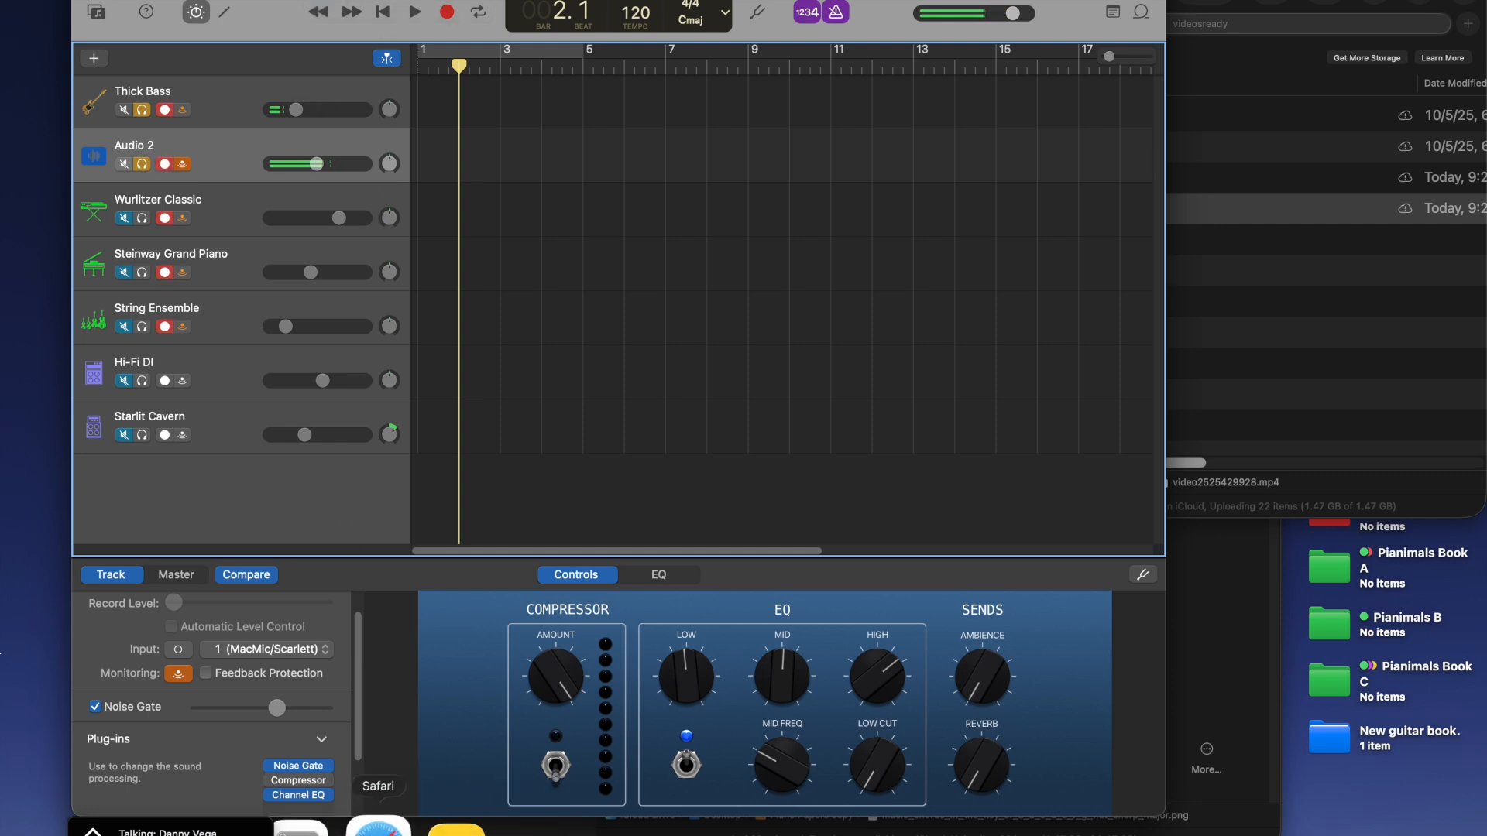
left_click(377, 826)
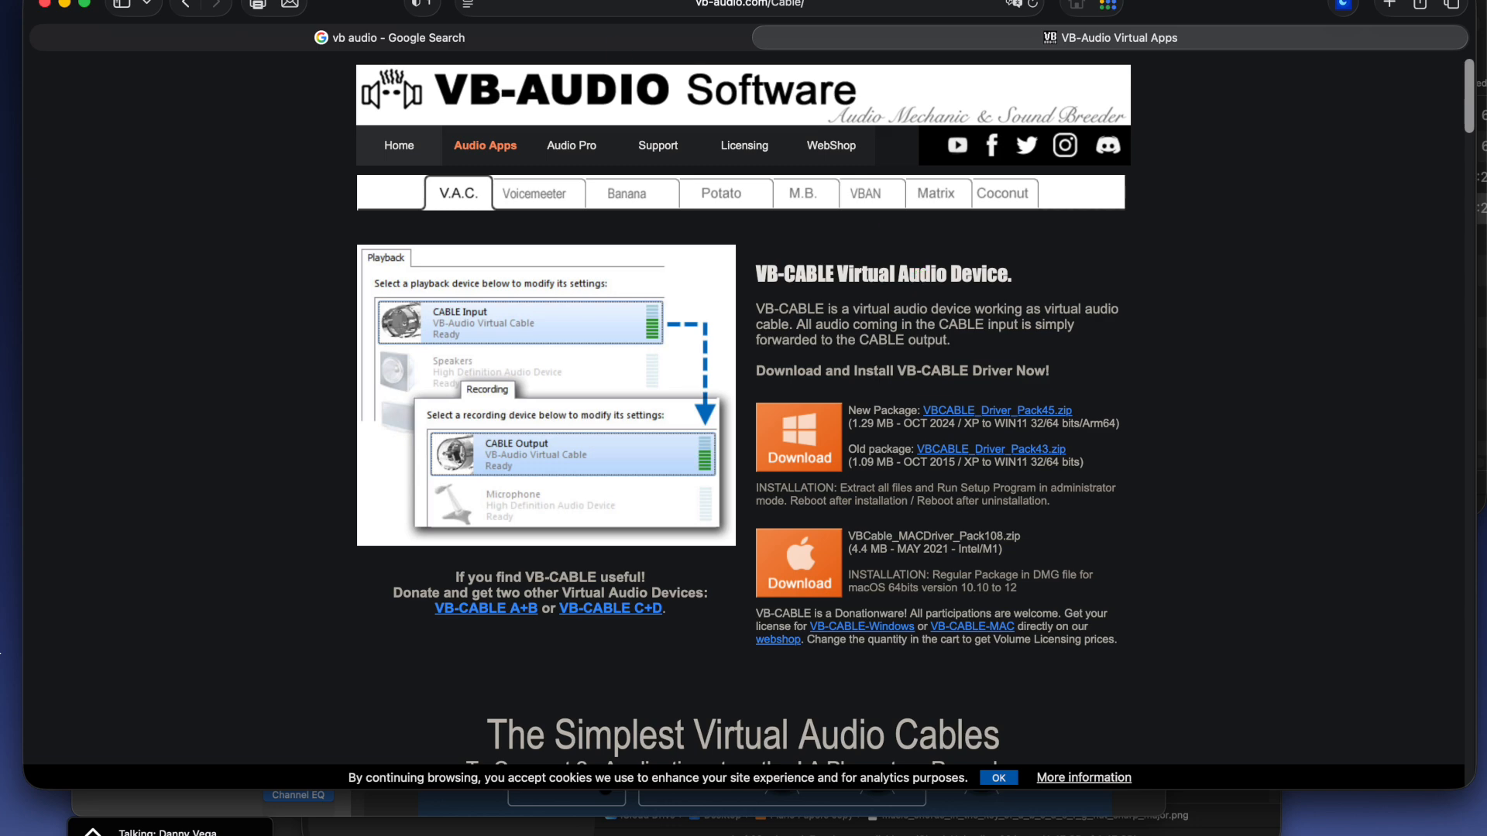
left_click(65, 4)
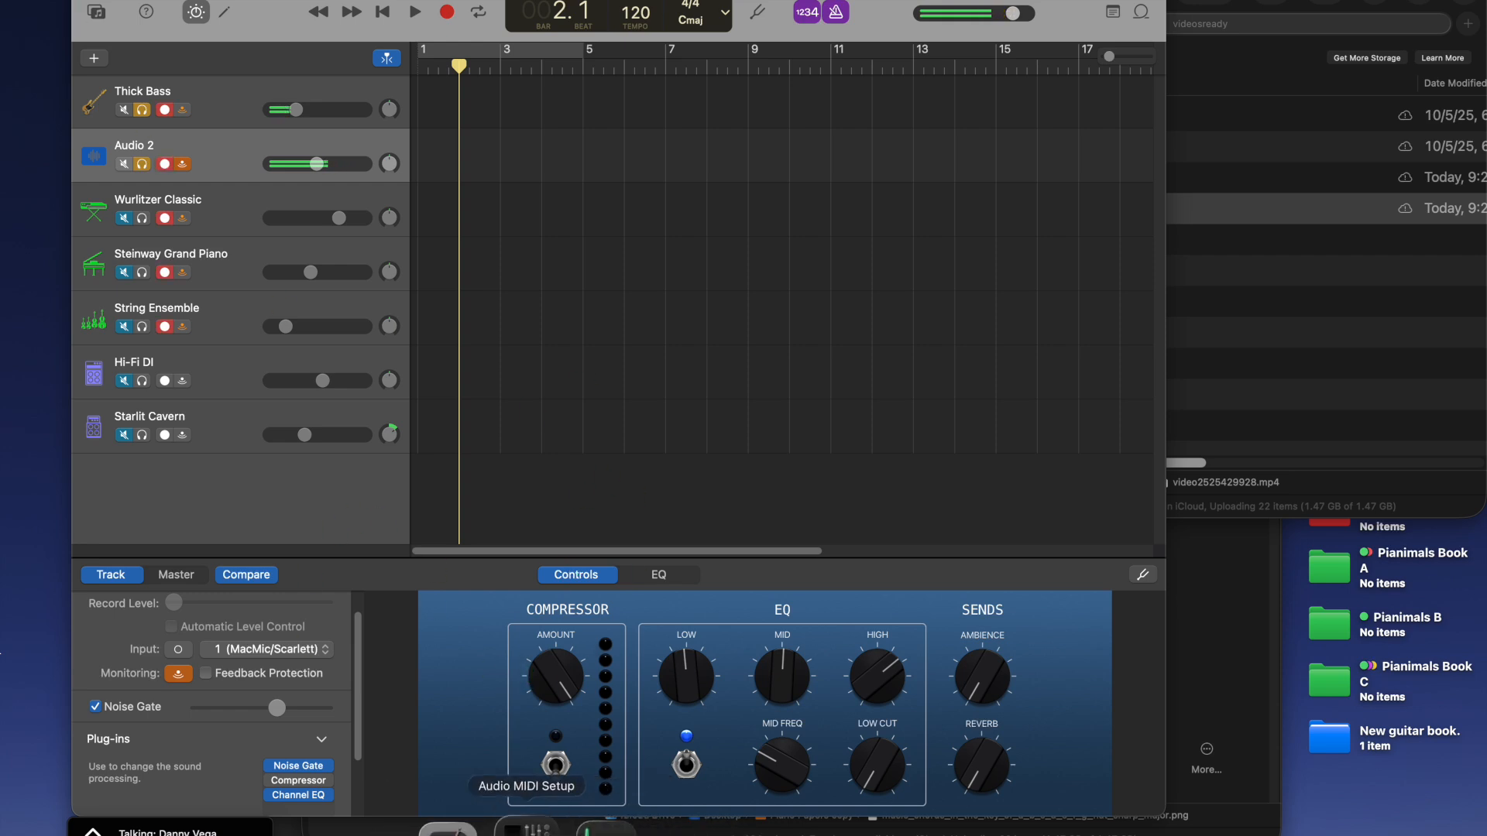
- Switch to Audio MIDI Setup and create a new multi-output device
left_click(527, 827)
scroll(326, 349, "down", 5)
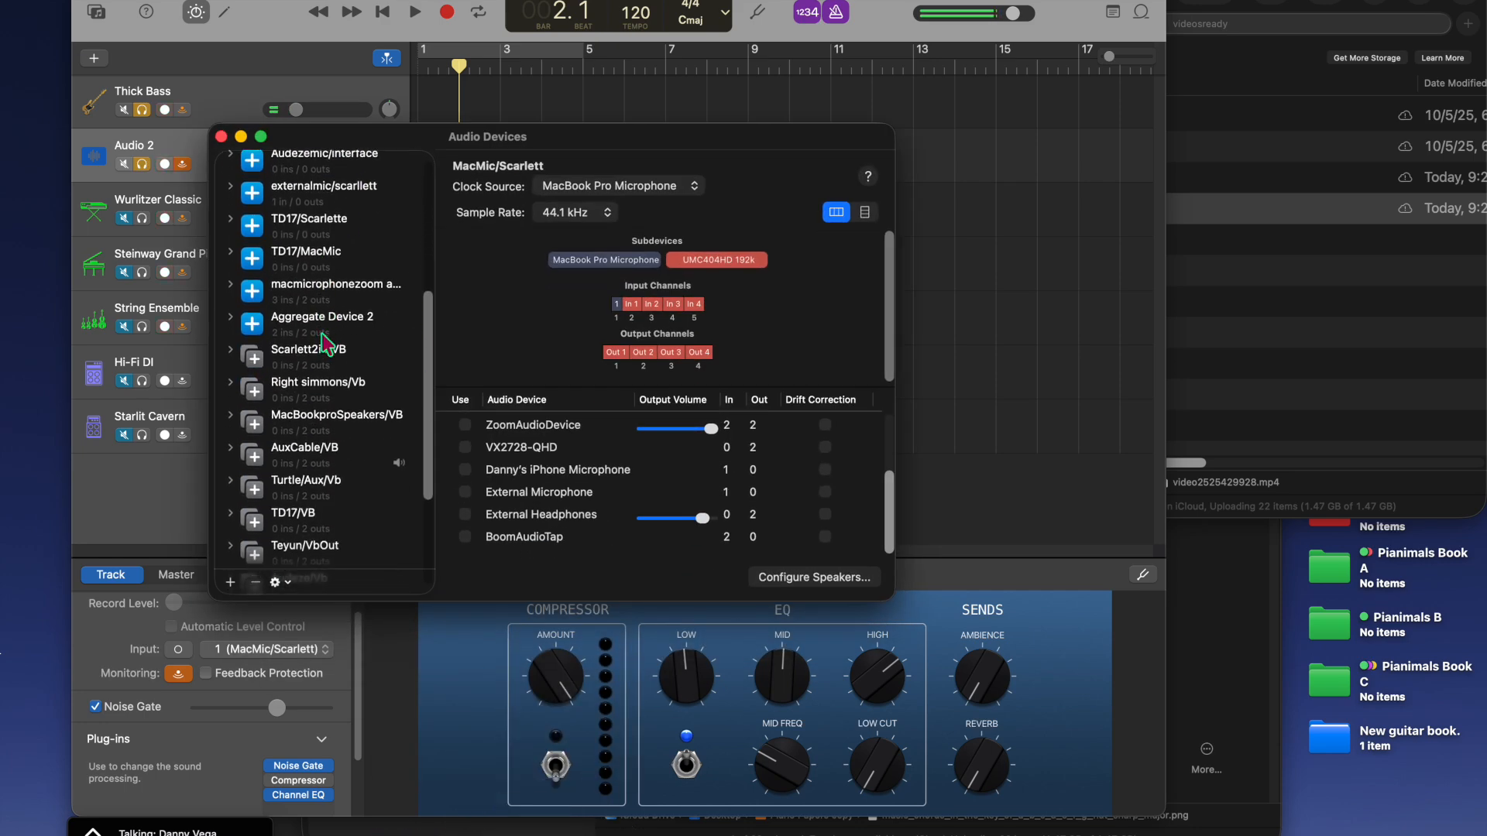
scroll(295, 334, "down", 5)
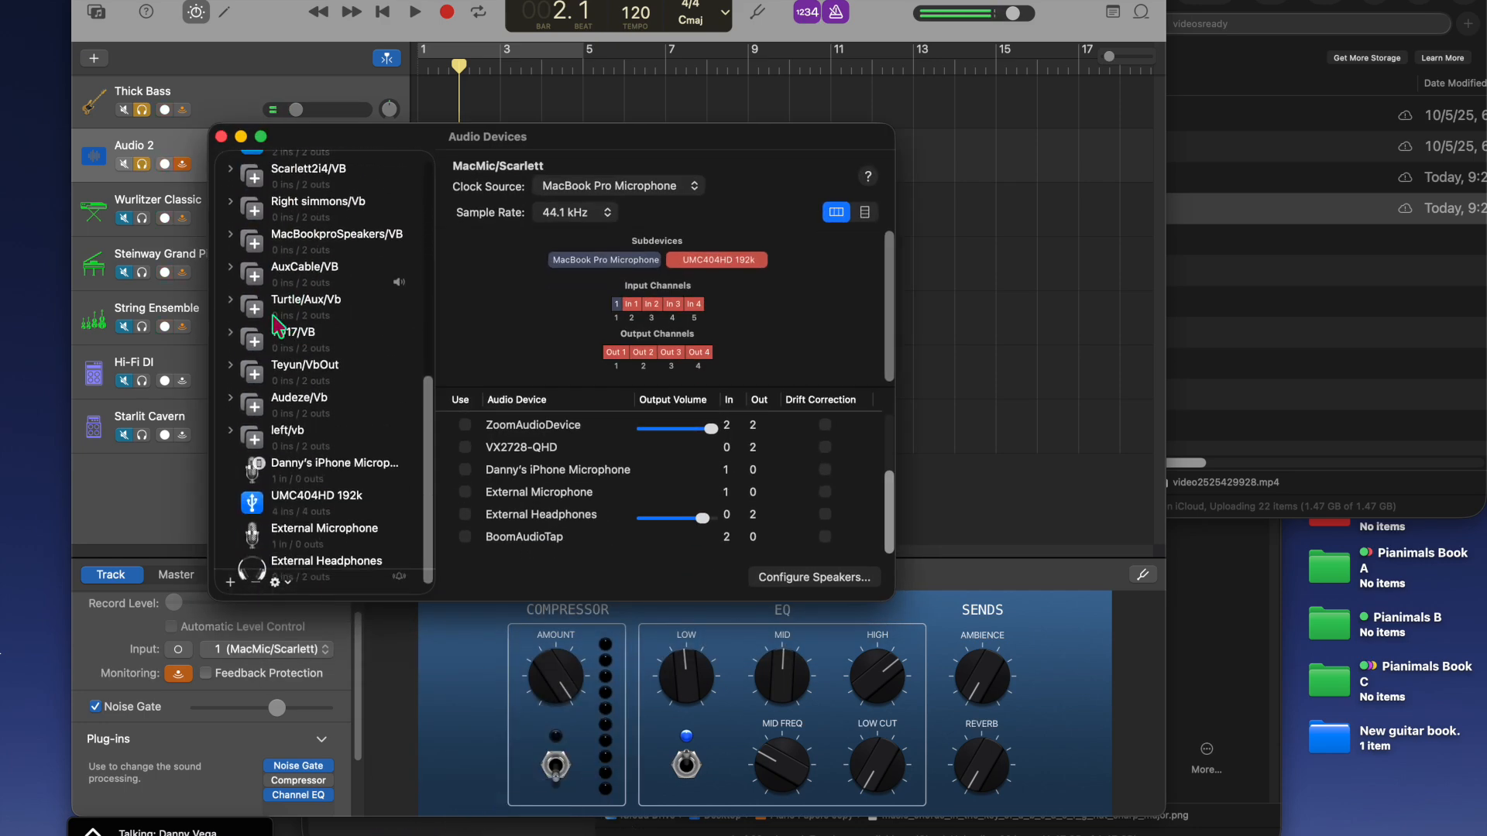
left_click(230, 583)
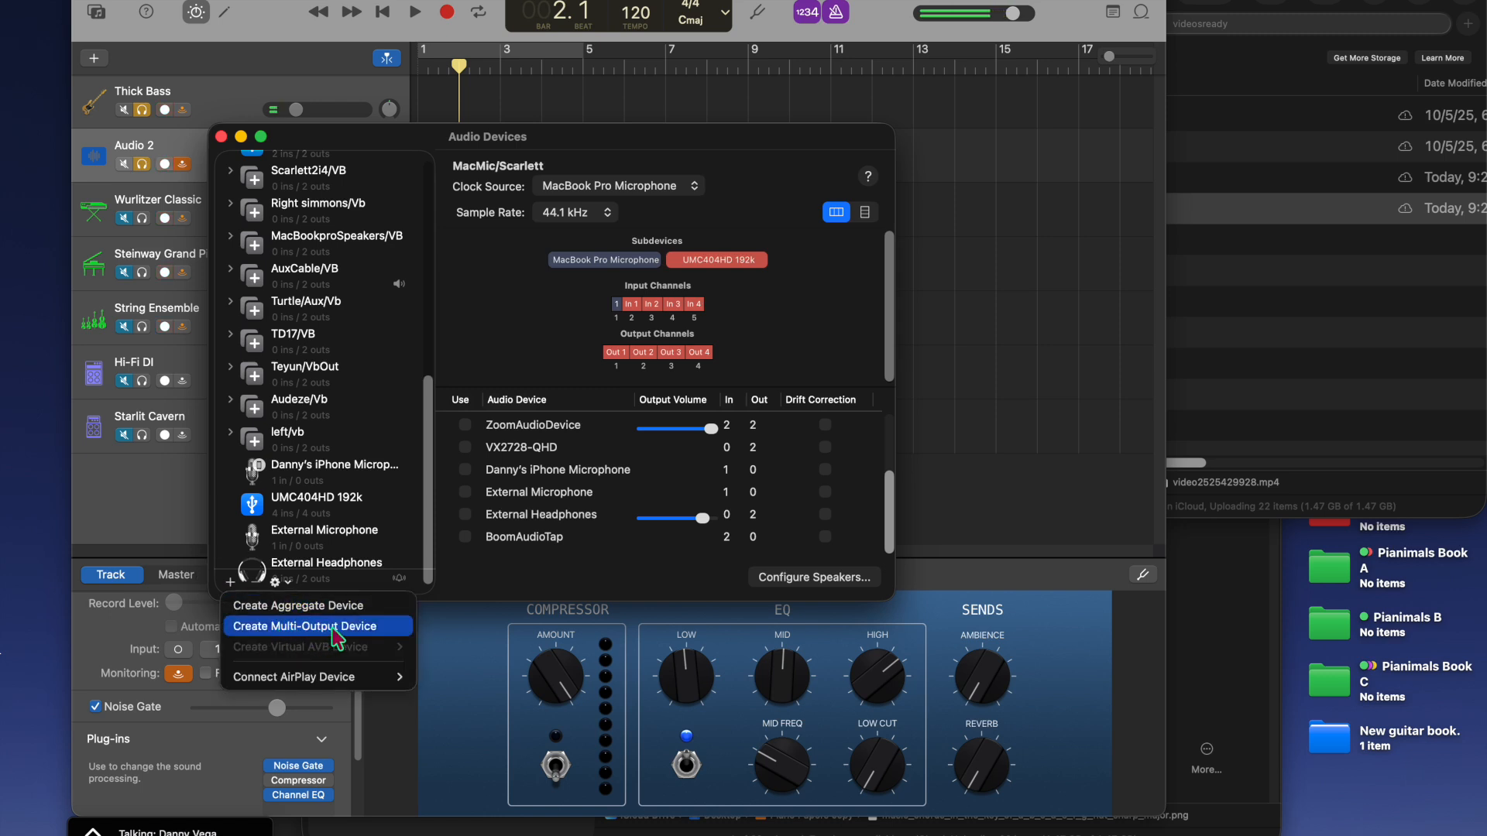
left_click(328, 286)
scroll(319, 504, "down", 1)
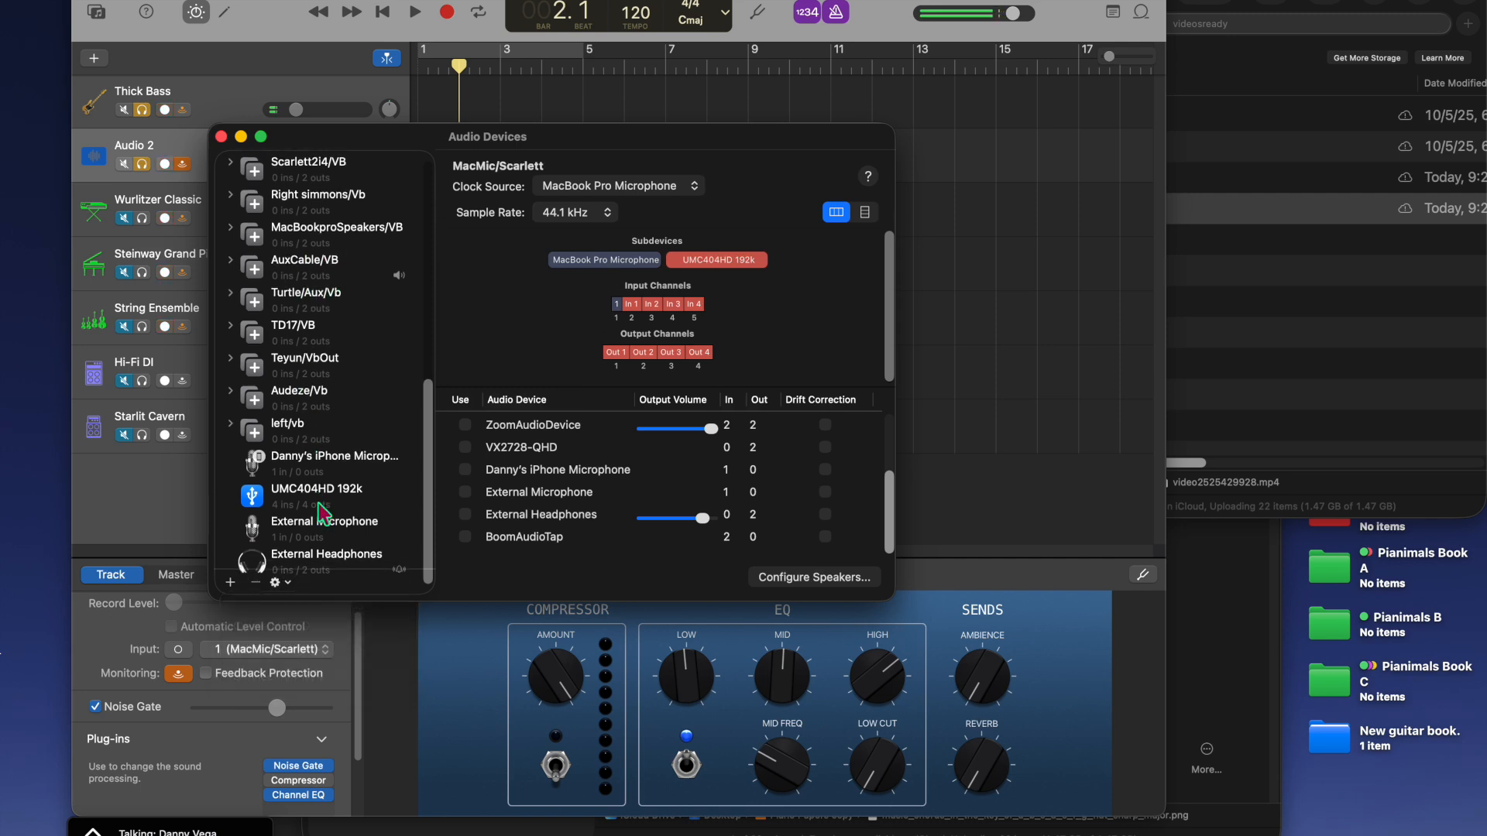
left_click(229, 585)
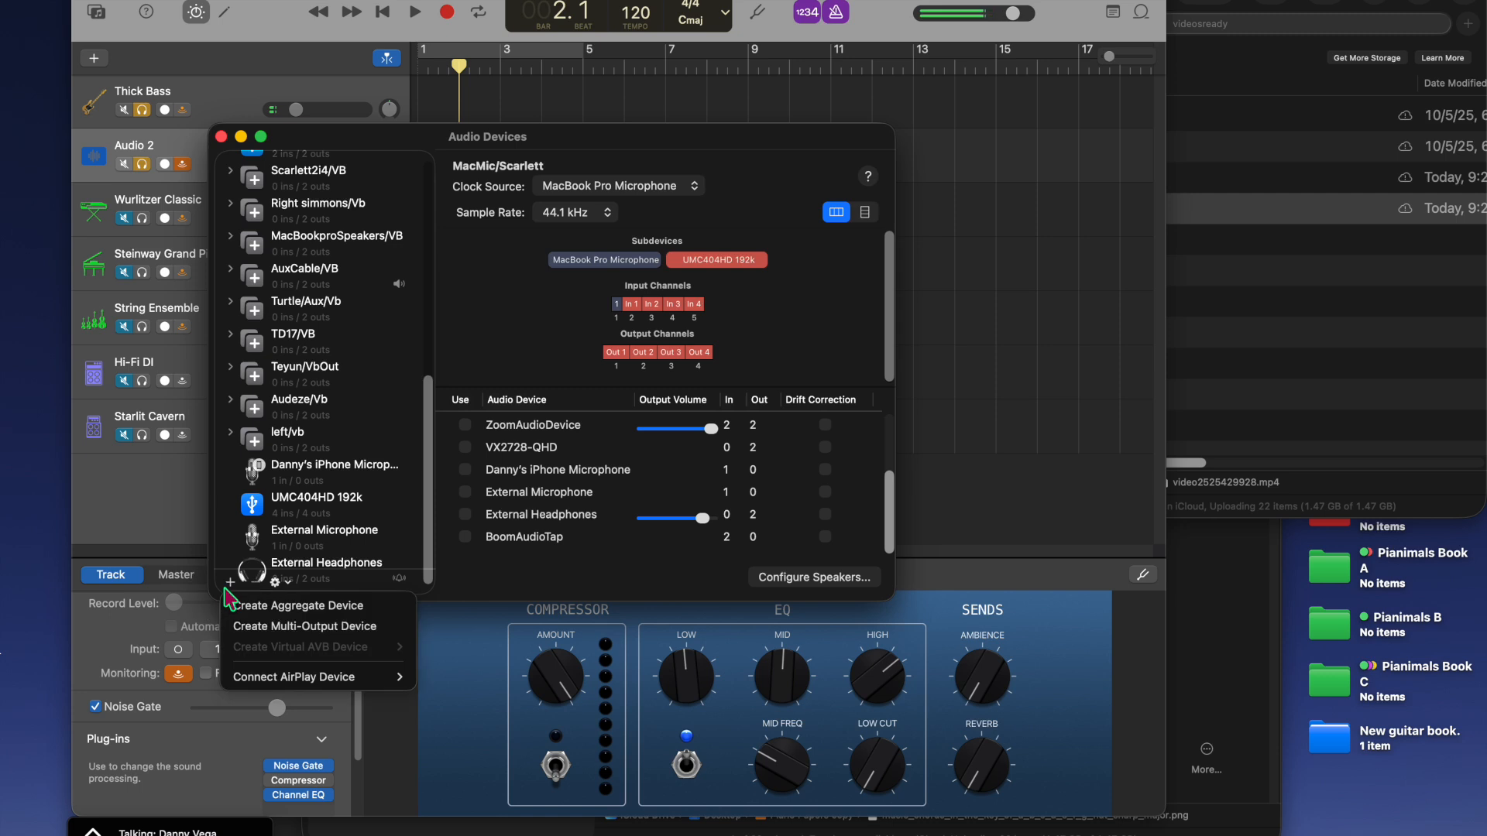
left_click(302, 626)
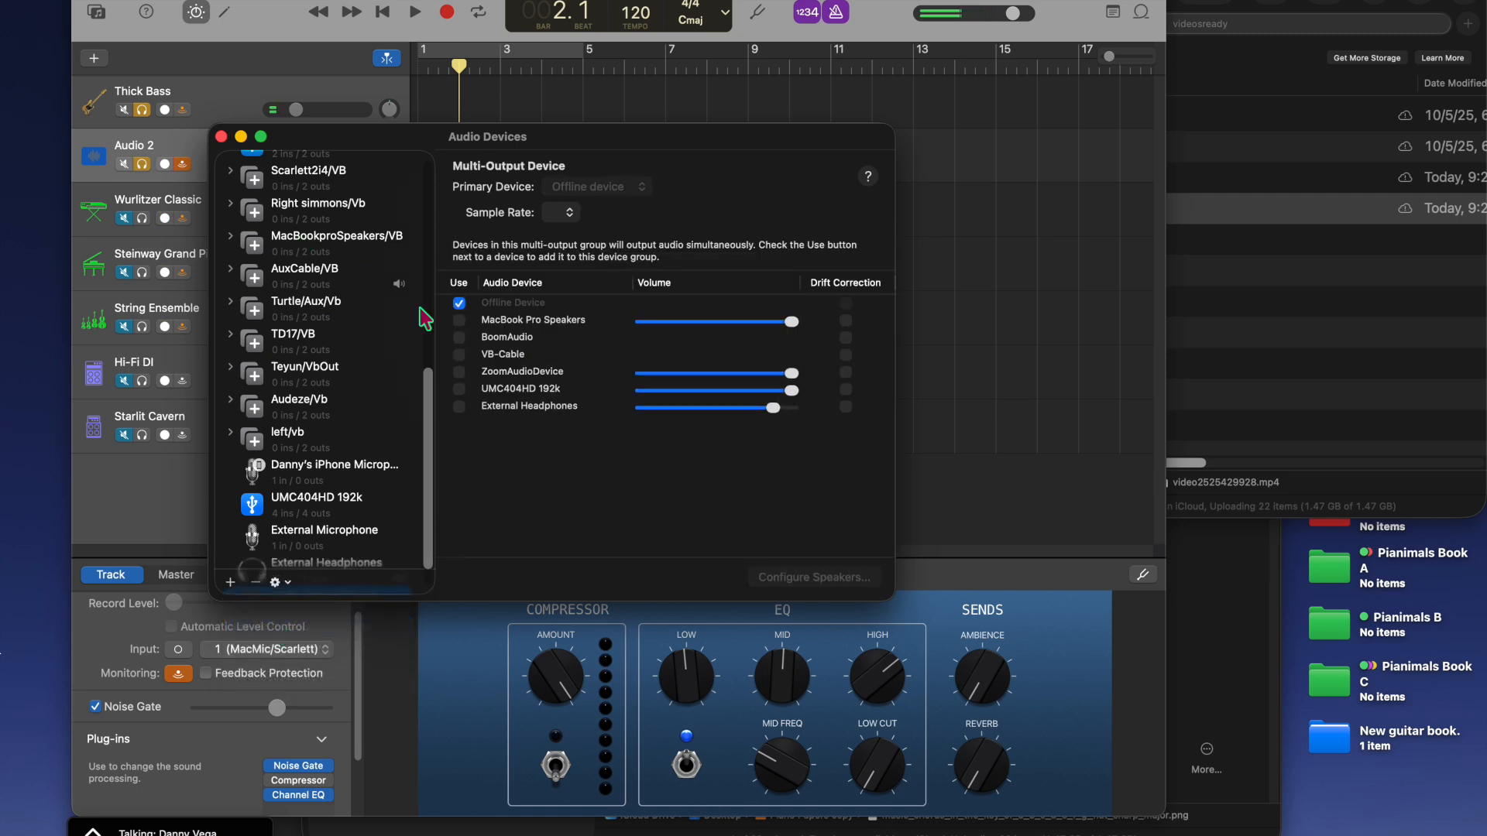
scroll(302, 415, "down", 2)
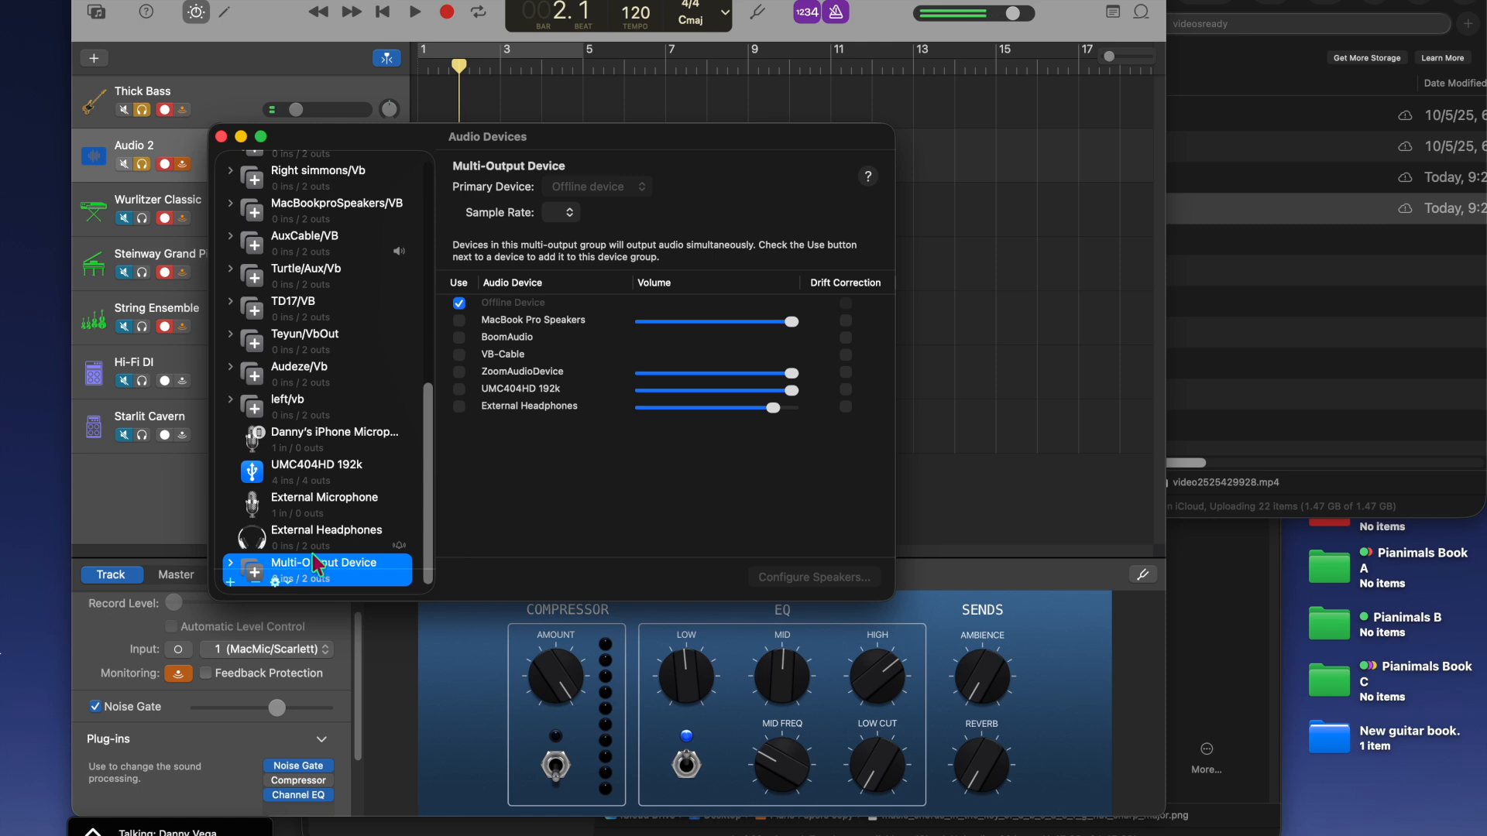
- Review the AuxCable/VB multi-output device's settings and check which sound output the system uses
left_click(295, 246)
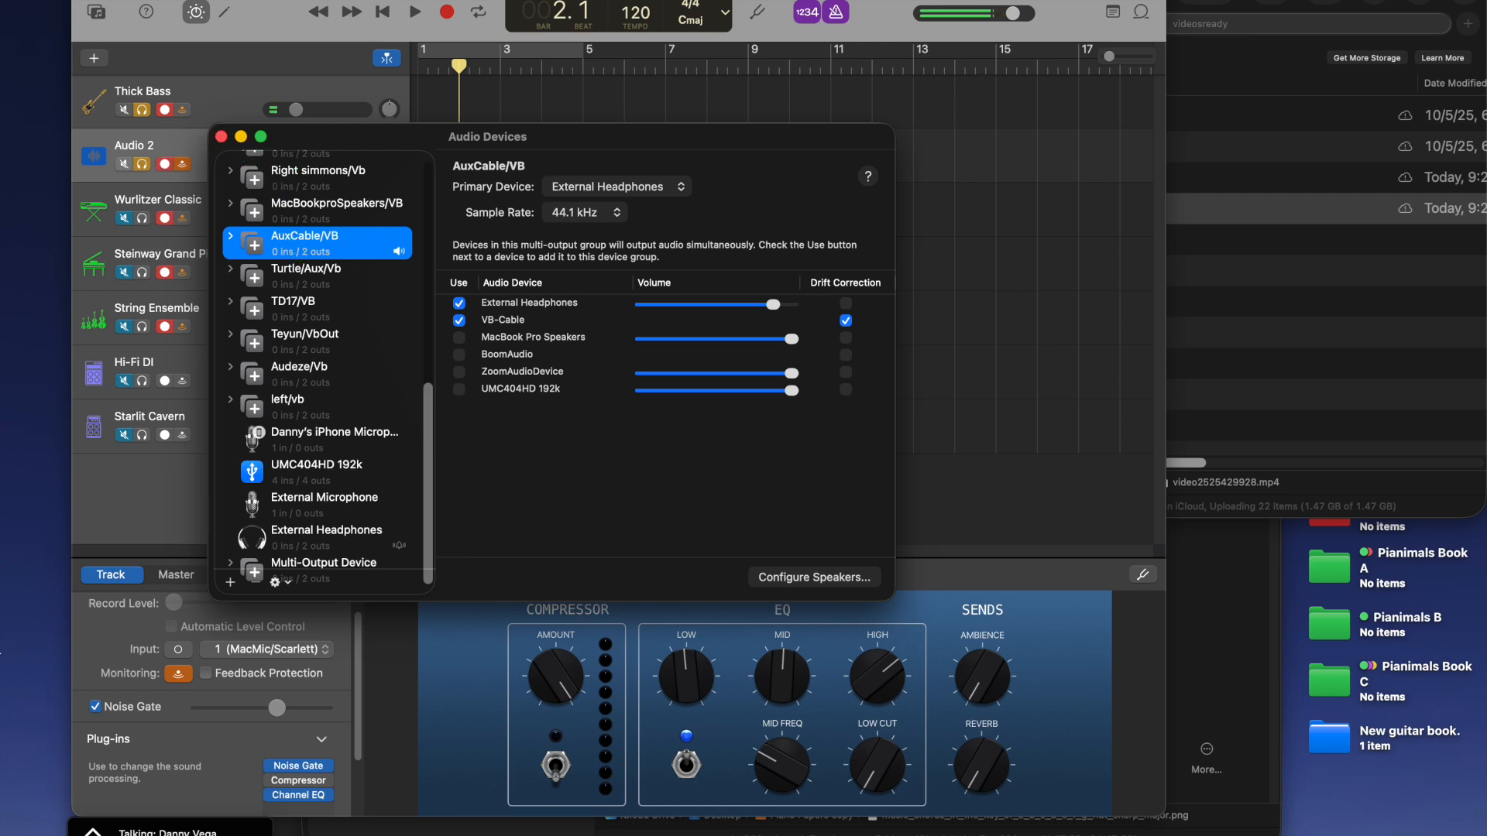
left_click(1031, 0)
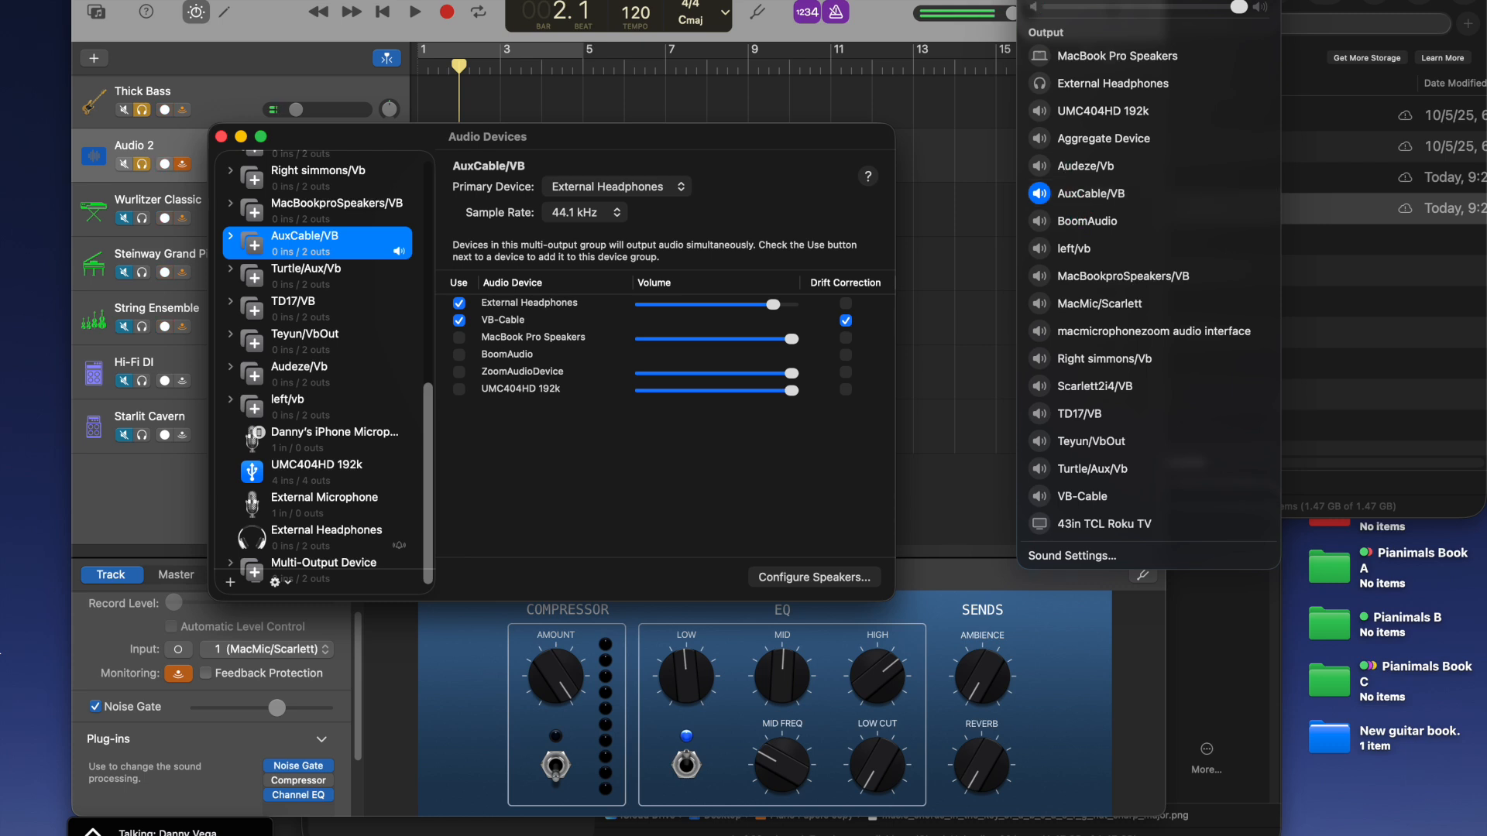
key("Escape")
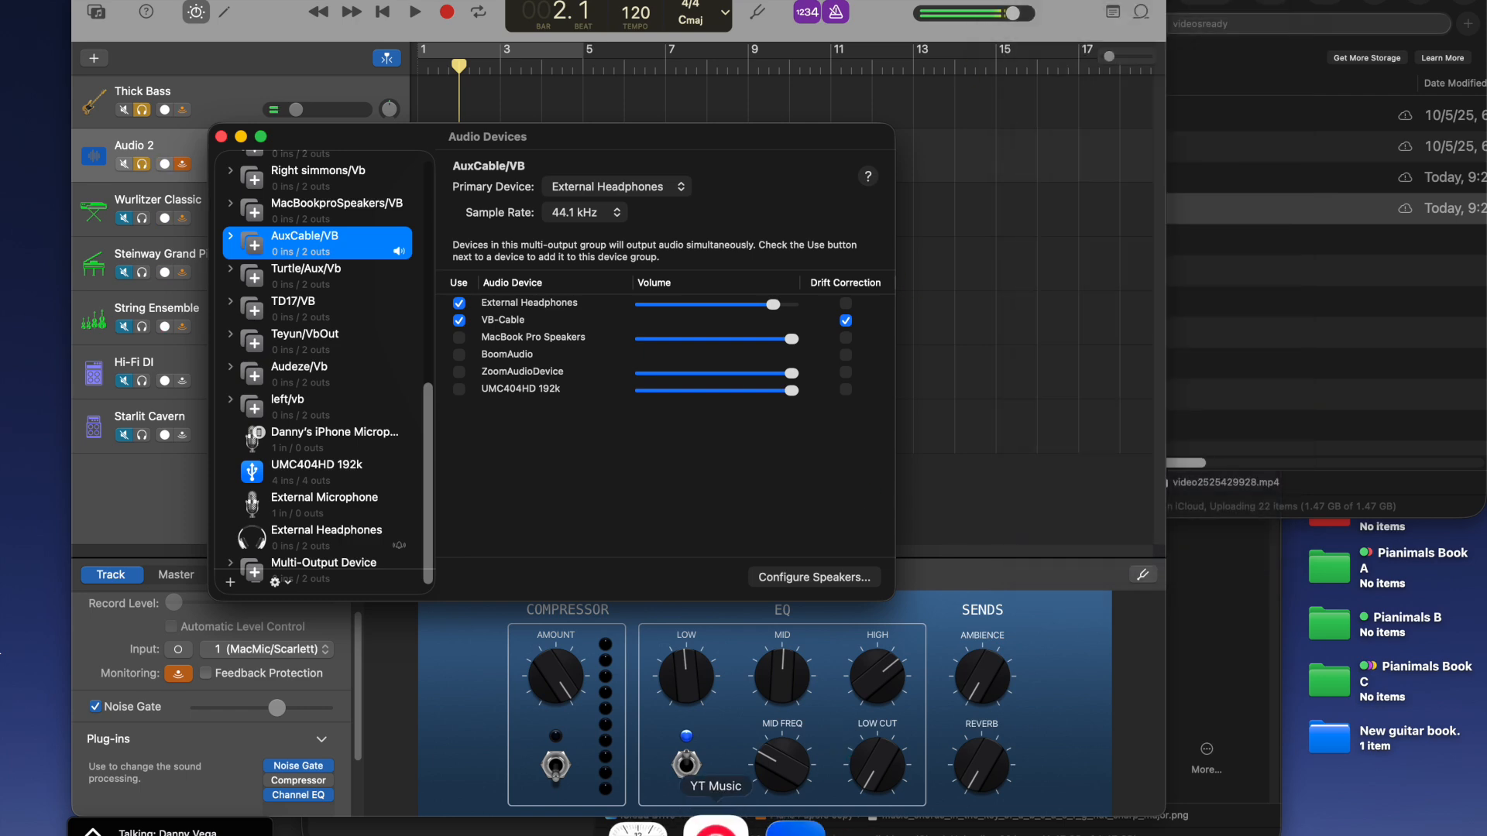
- Switch to YouTube Music, play the track Ligera as an audio test, pause it, and return to GarageBand
left_click(723, 829)
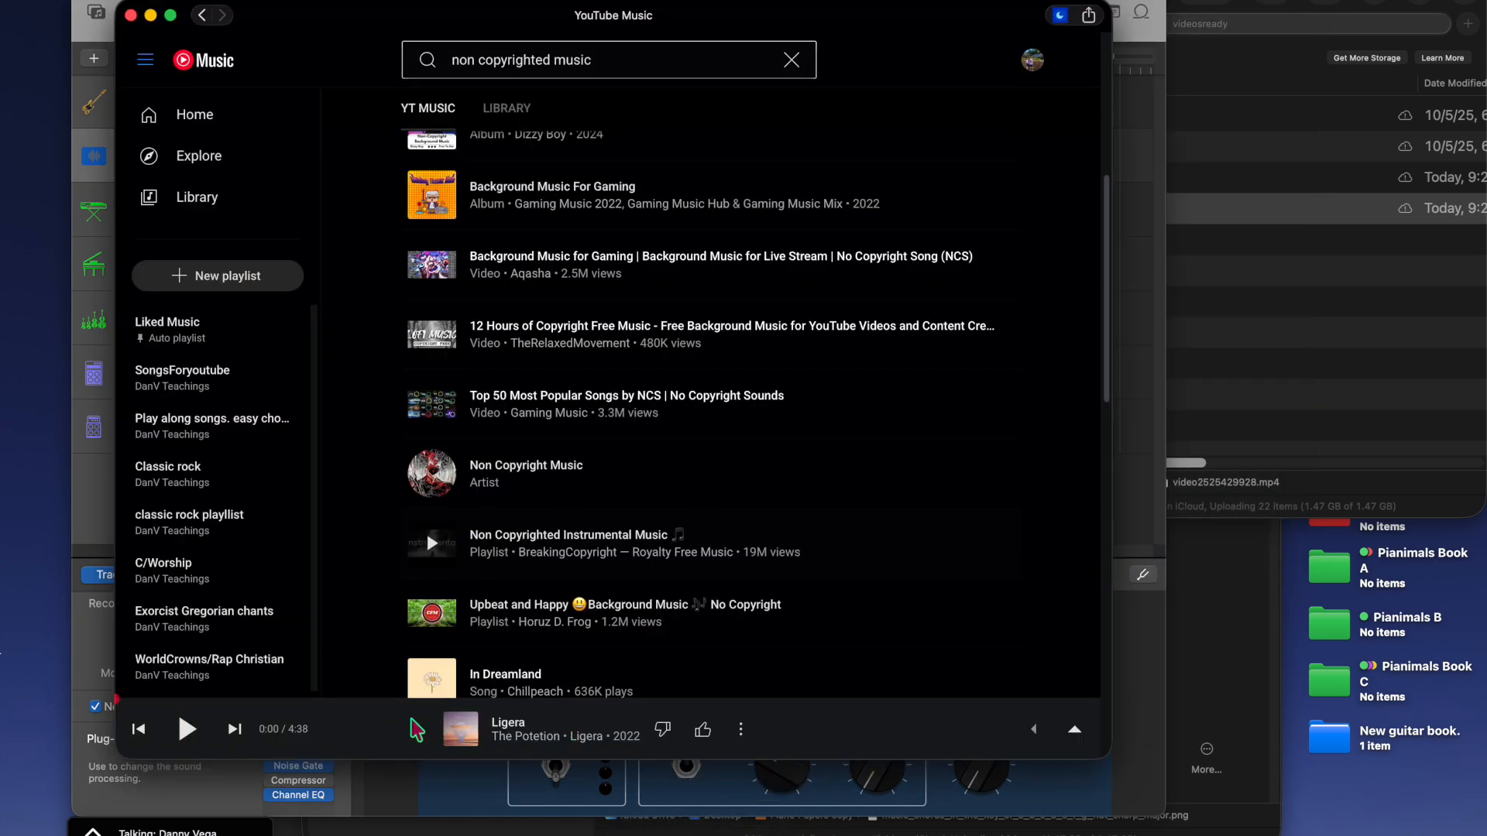
left_click(189, 736)
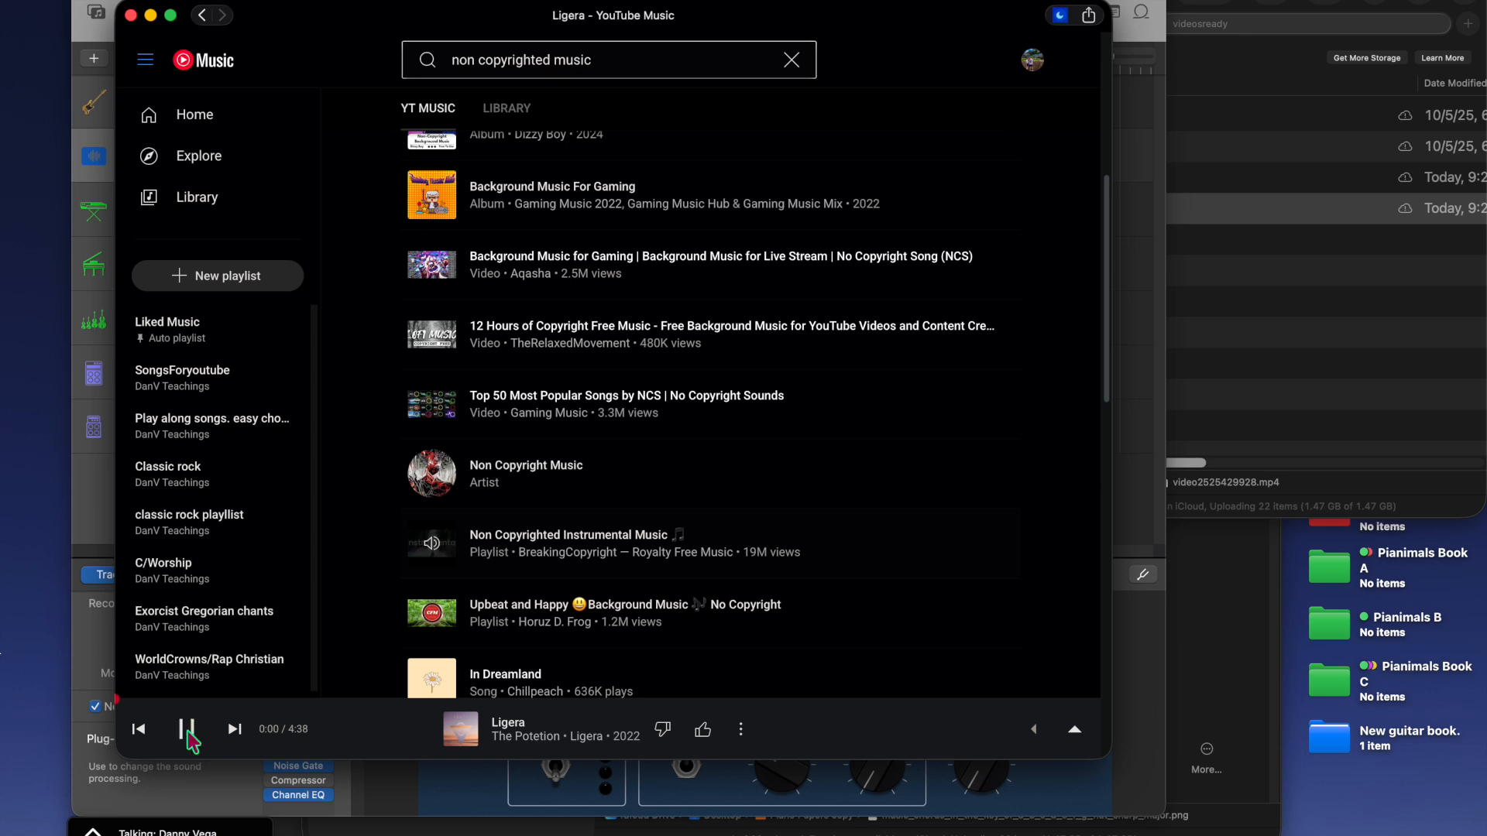
left_click(1033, 729)
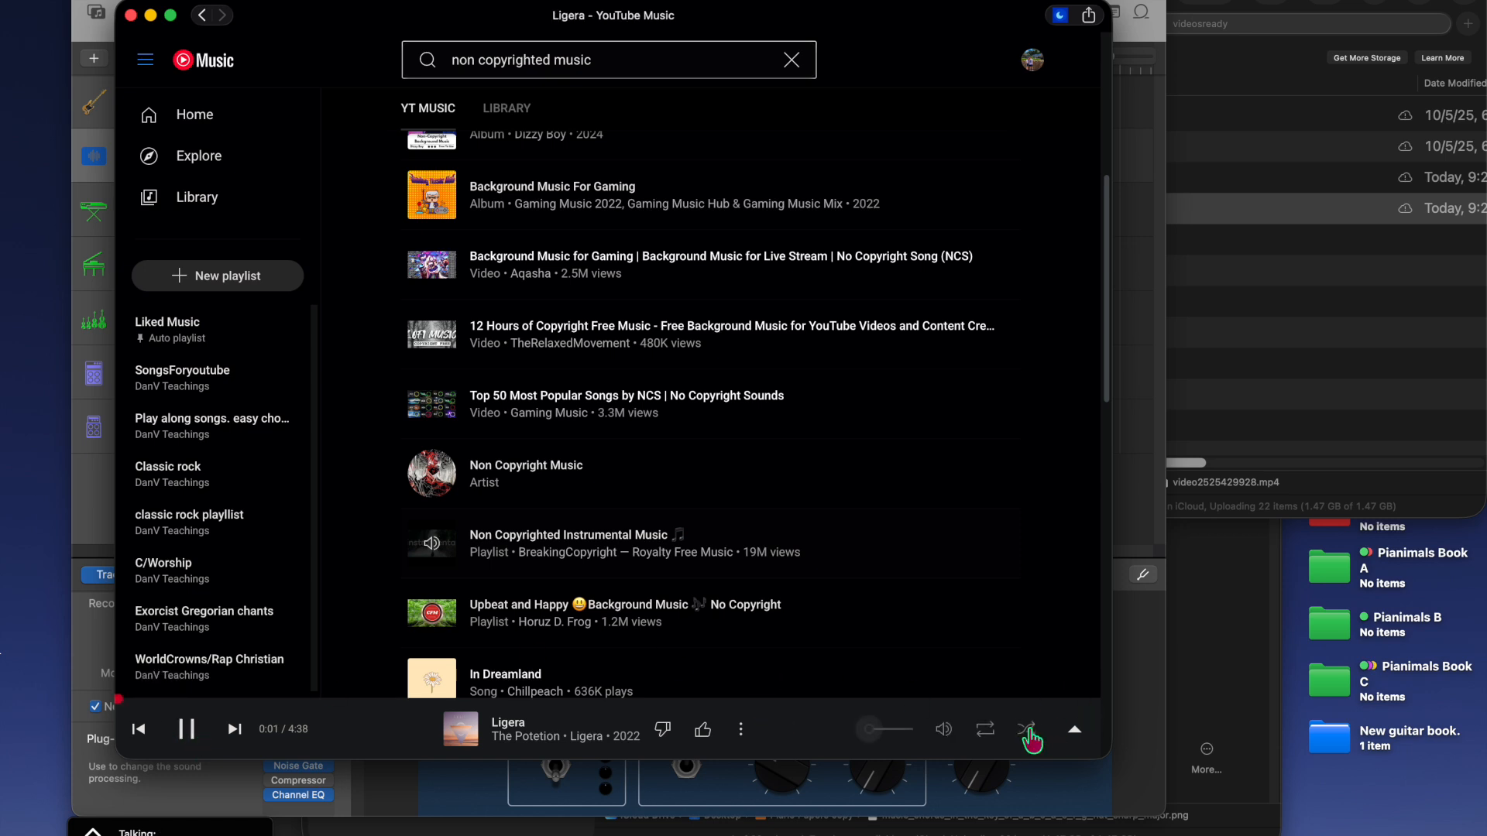
left_click(875, 735)
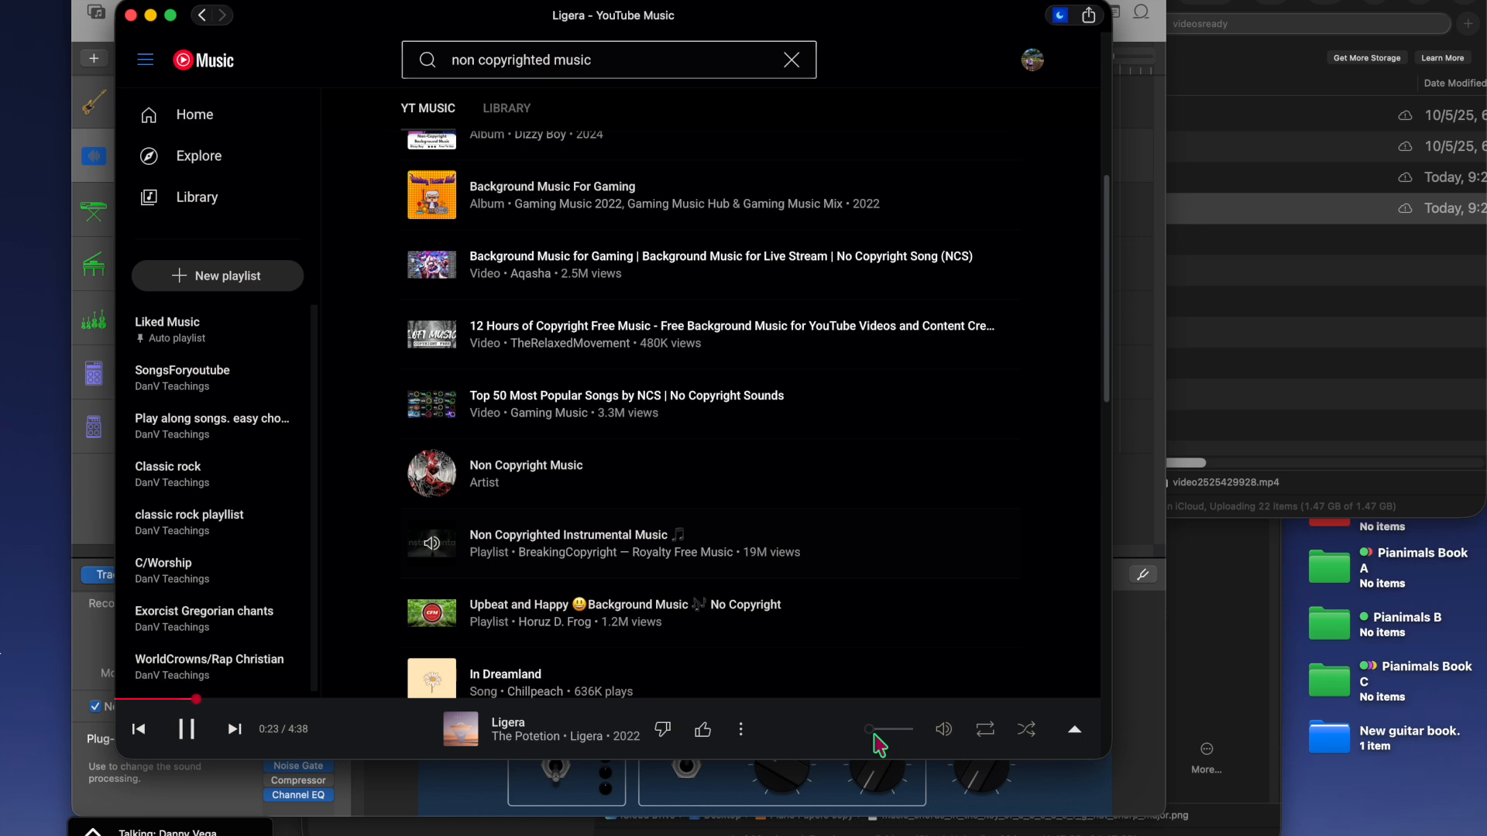
left_click(187, 729)
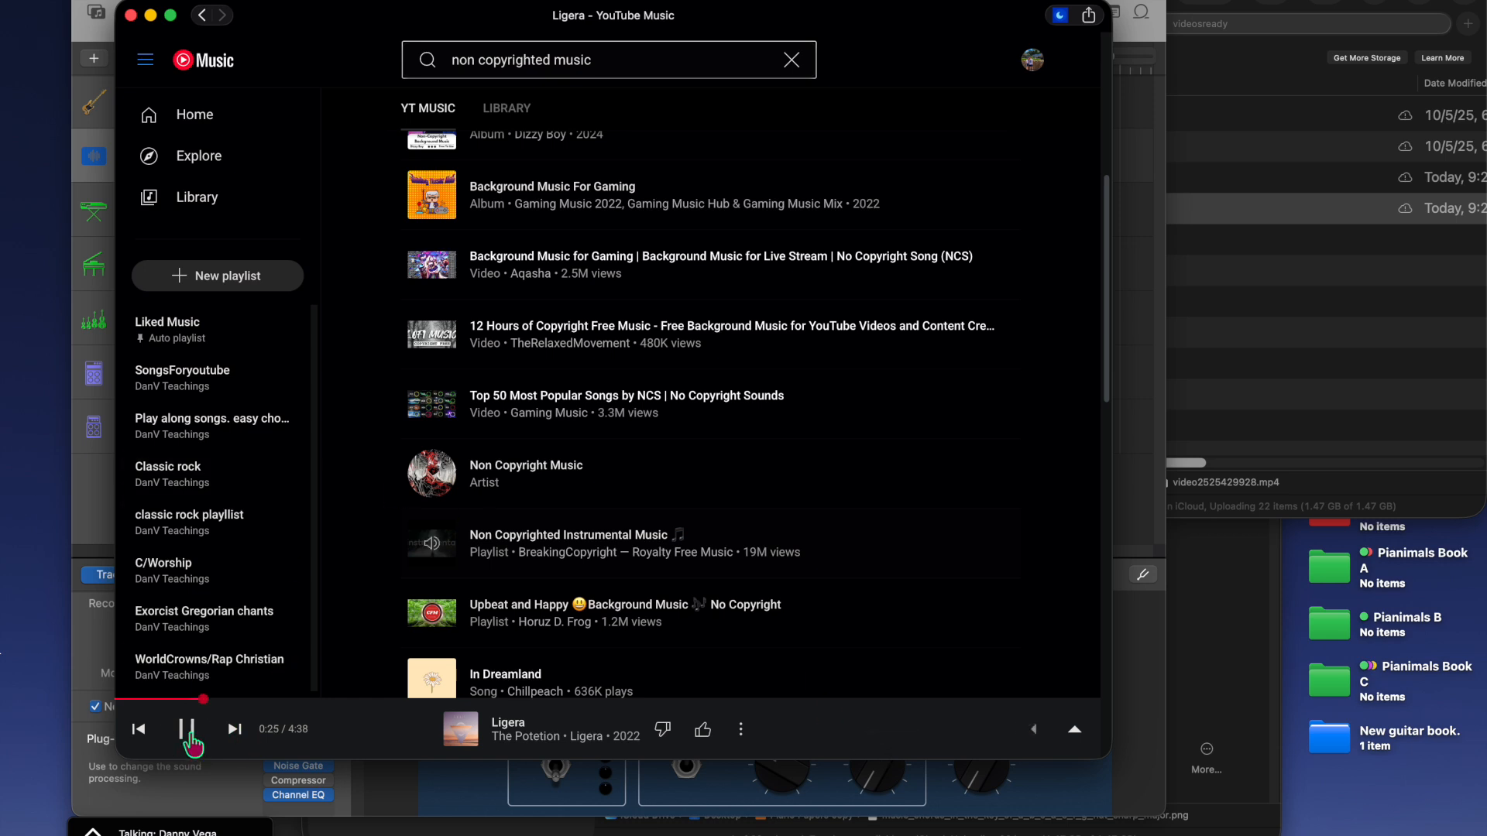
left_click(107, 519)
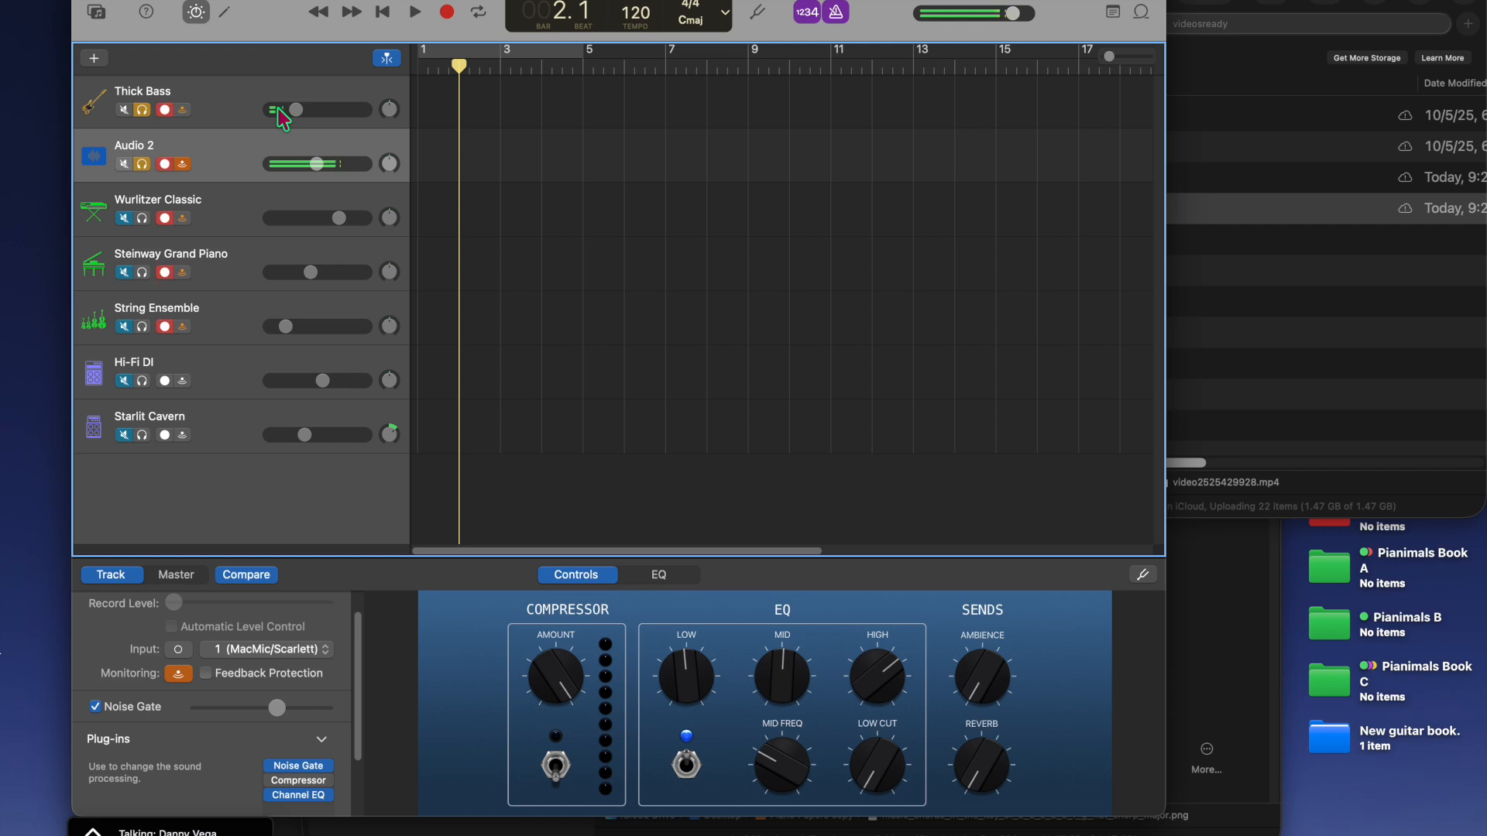
- Open GarageBand's Audio/MIDI settings and examine the available output devices, keeping AuxCable/VB selected
key("super+comma")
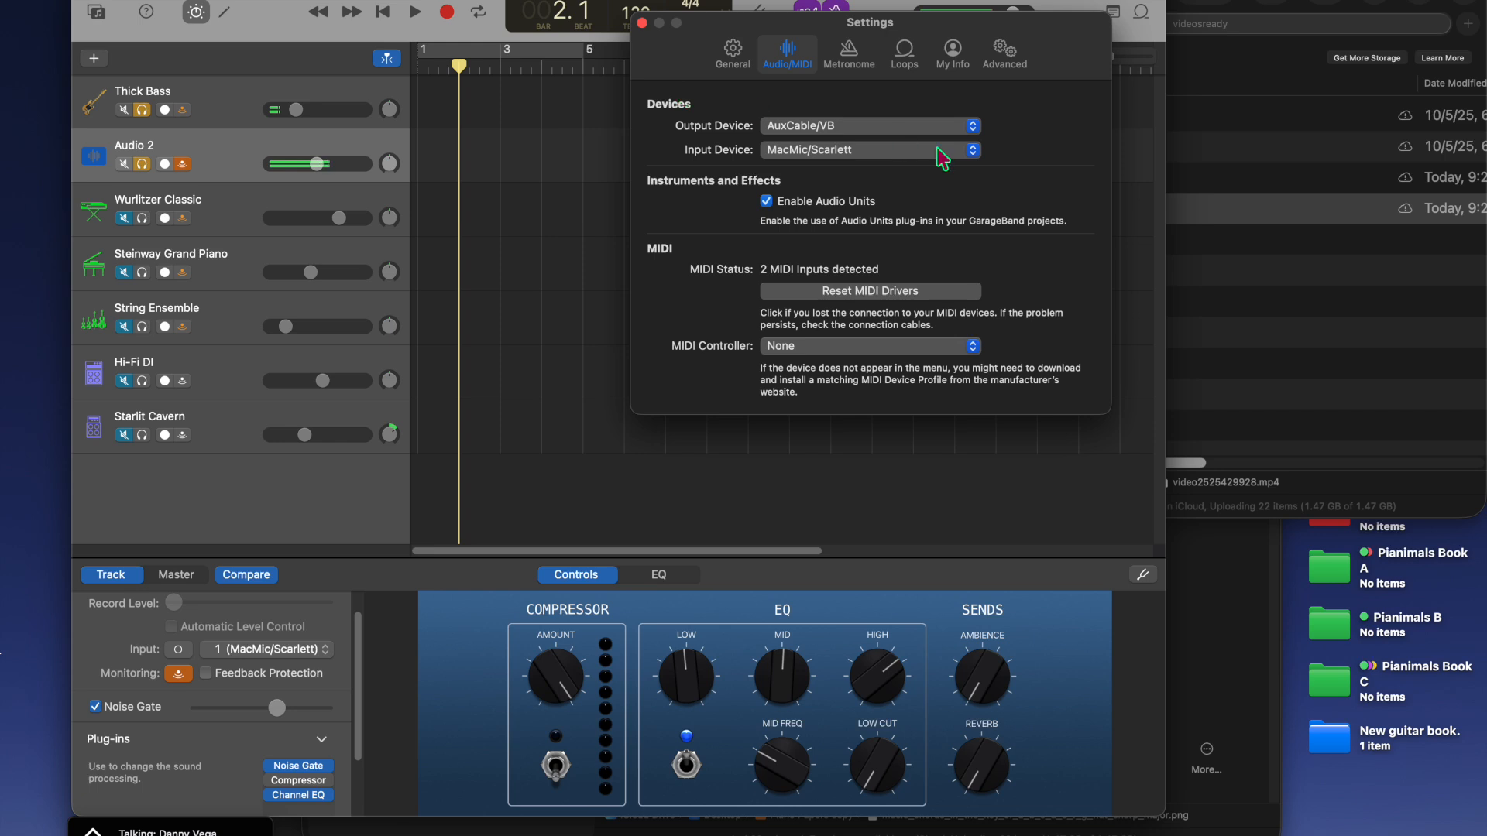
left_click(788, 129)
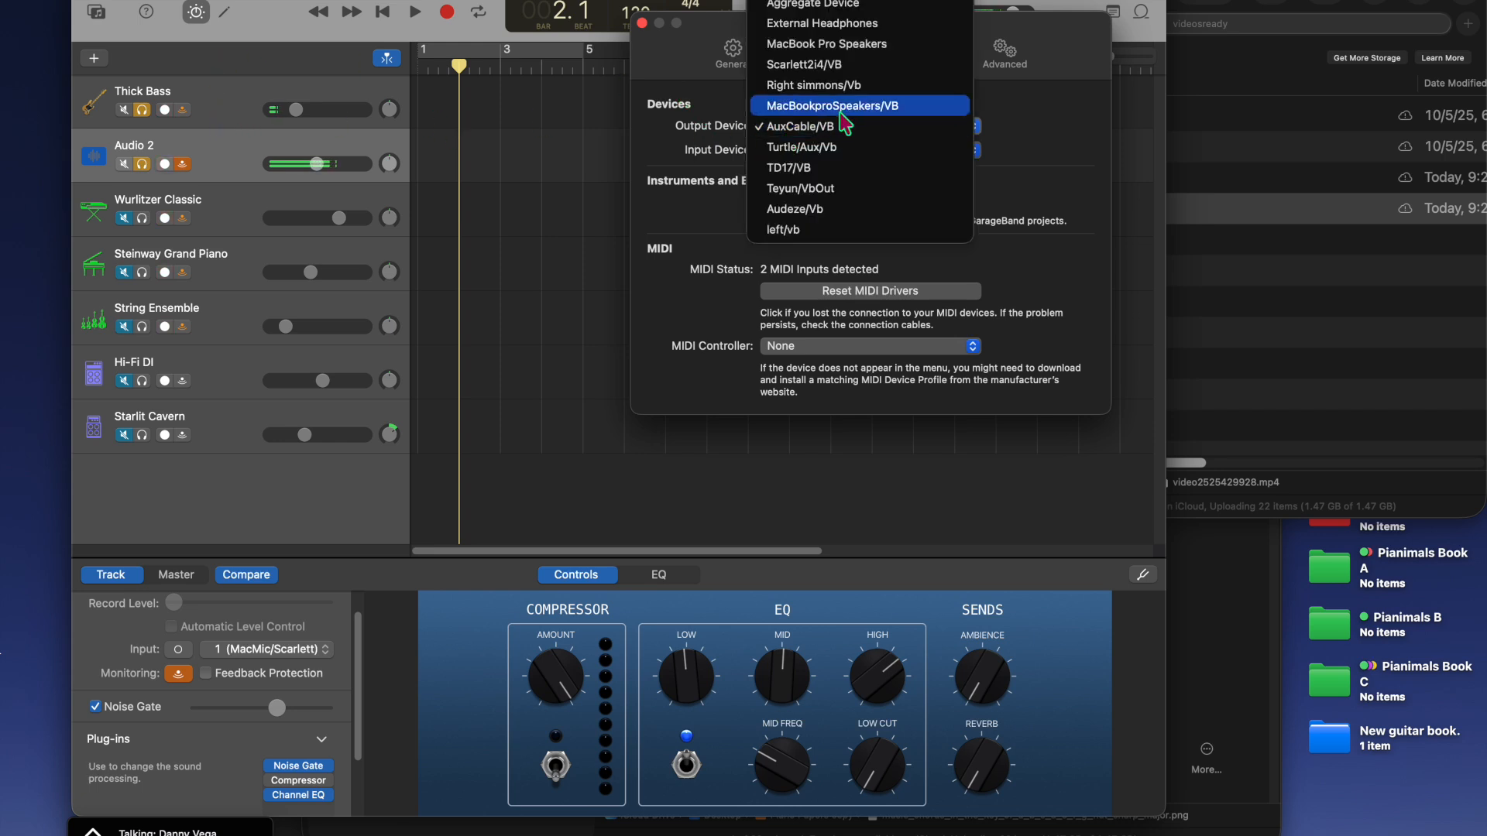
left_click(726, 133)
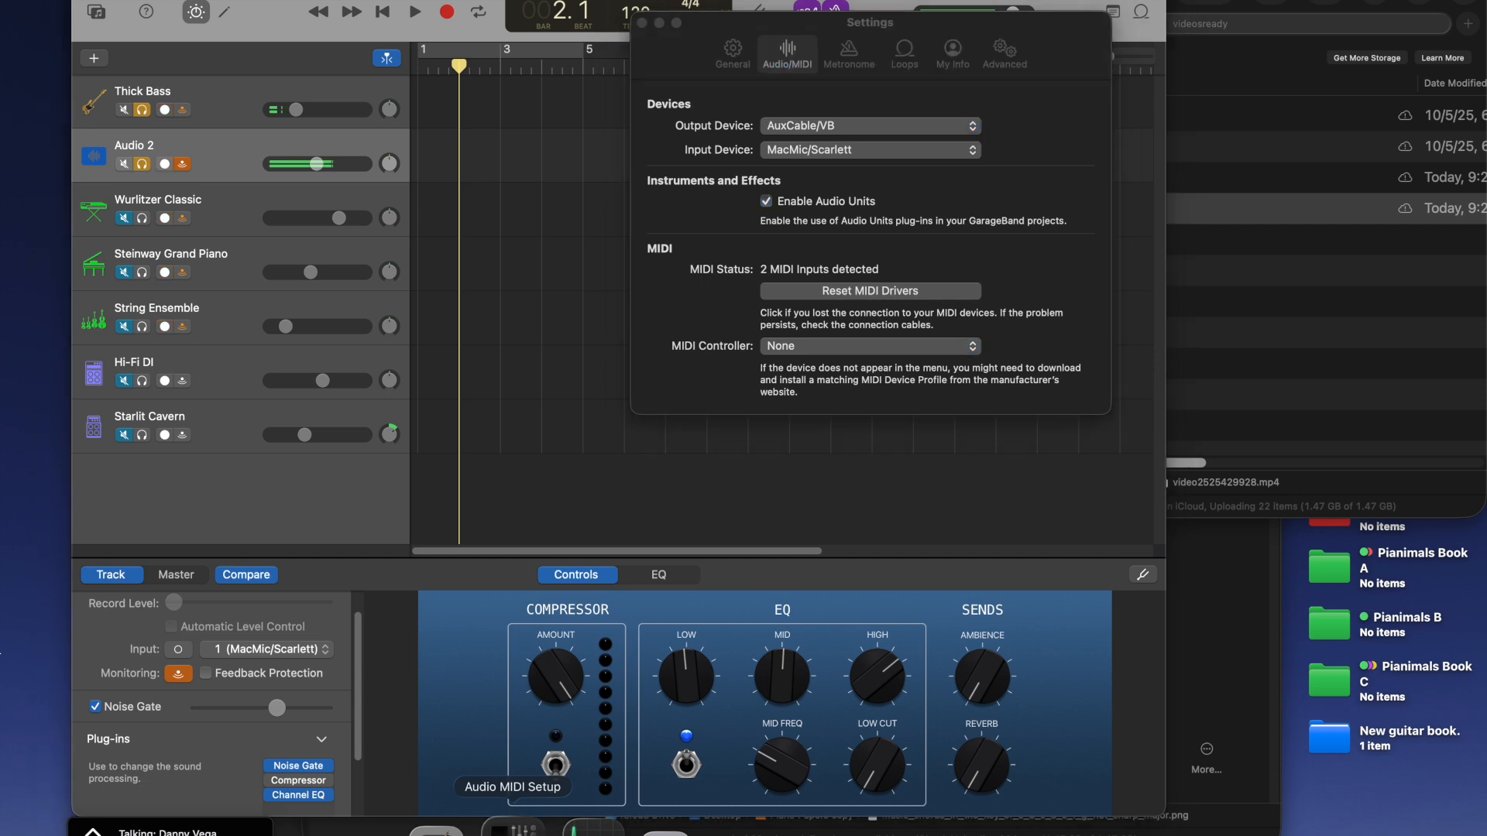
- Return to Audio MIDI Setup and look at the option for creating an aggregate device
left_click(511, 828)
scroll(317, 422, "down", 3)
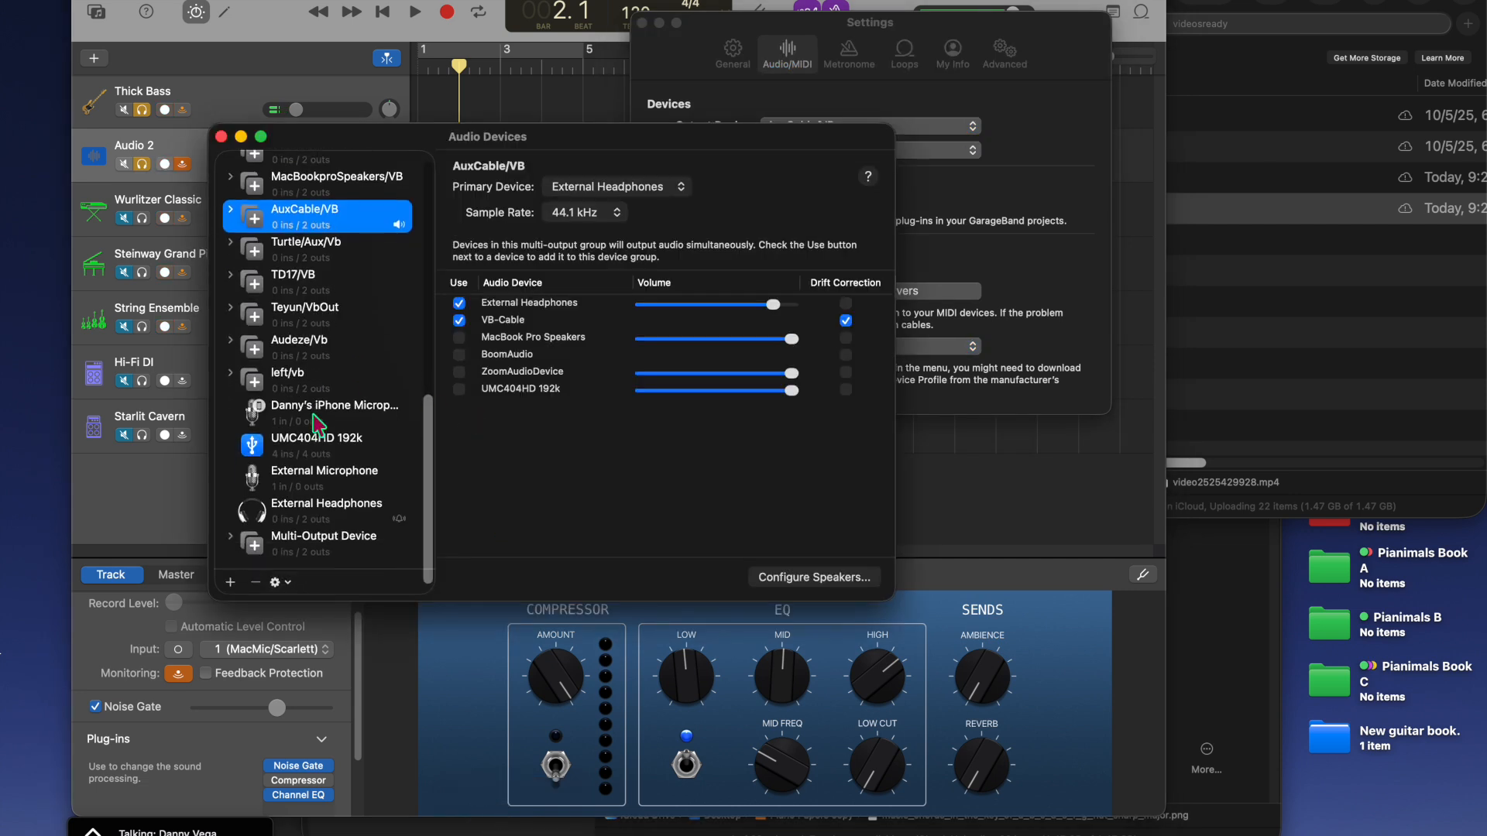
left_click(278, 582)
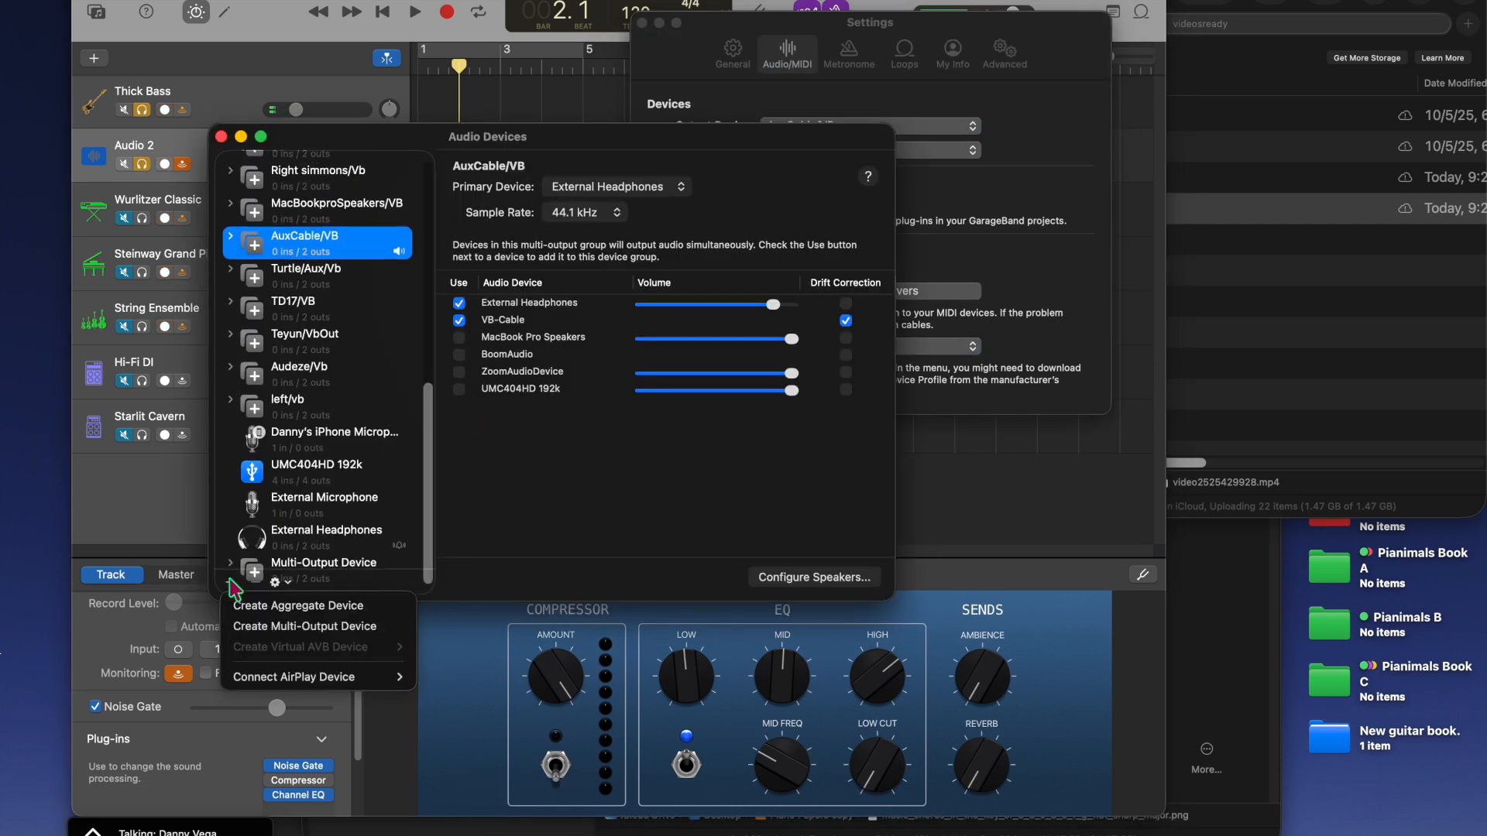
left_click(307, 608)
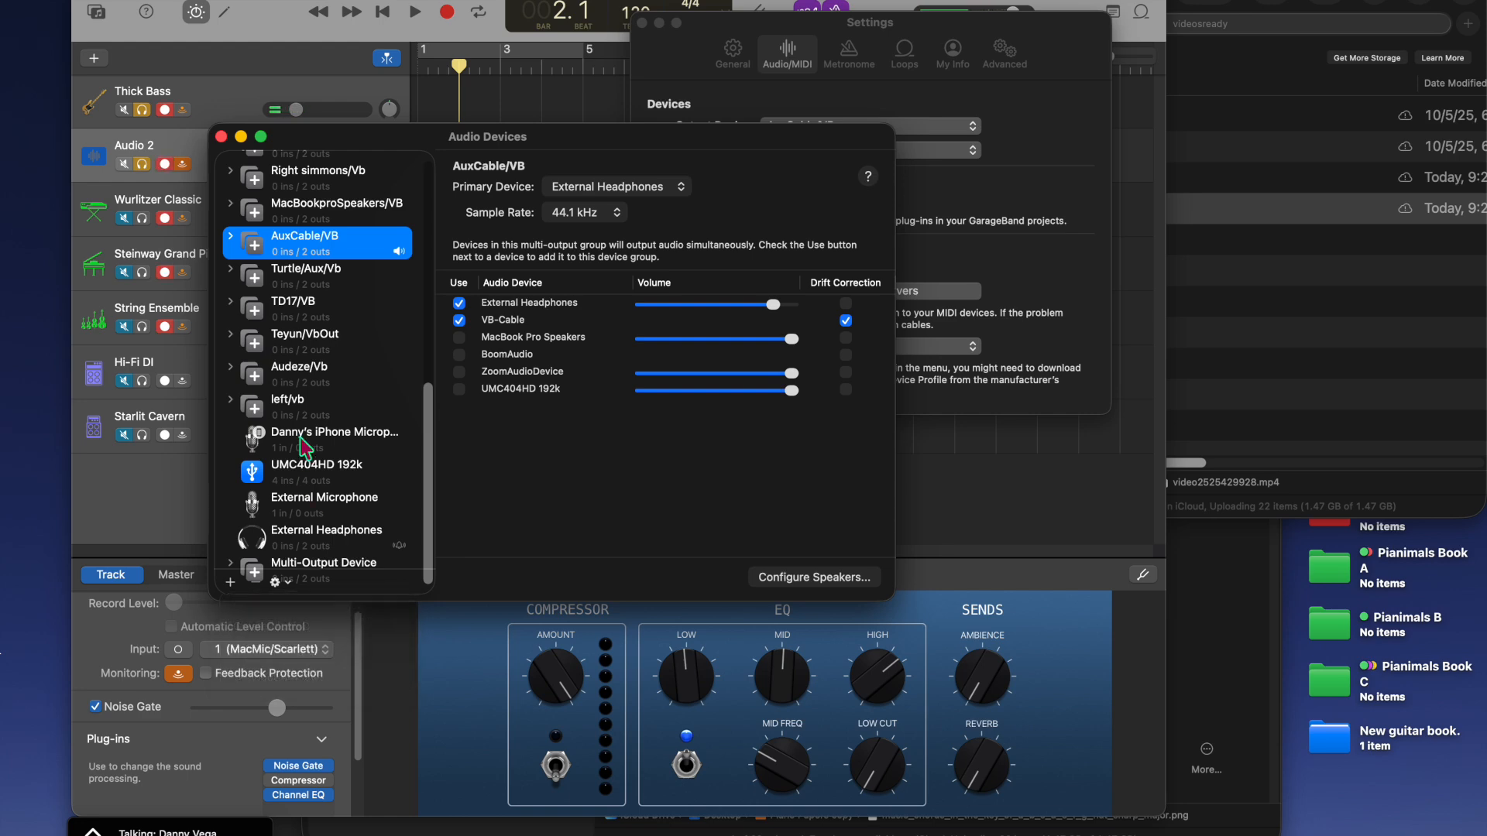
- Examine the MacMic/Scarlett aggregate device's subdevices and its editable name, and put the Audio Devices window away
scroll(299, 387, "down", 5)
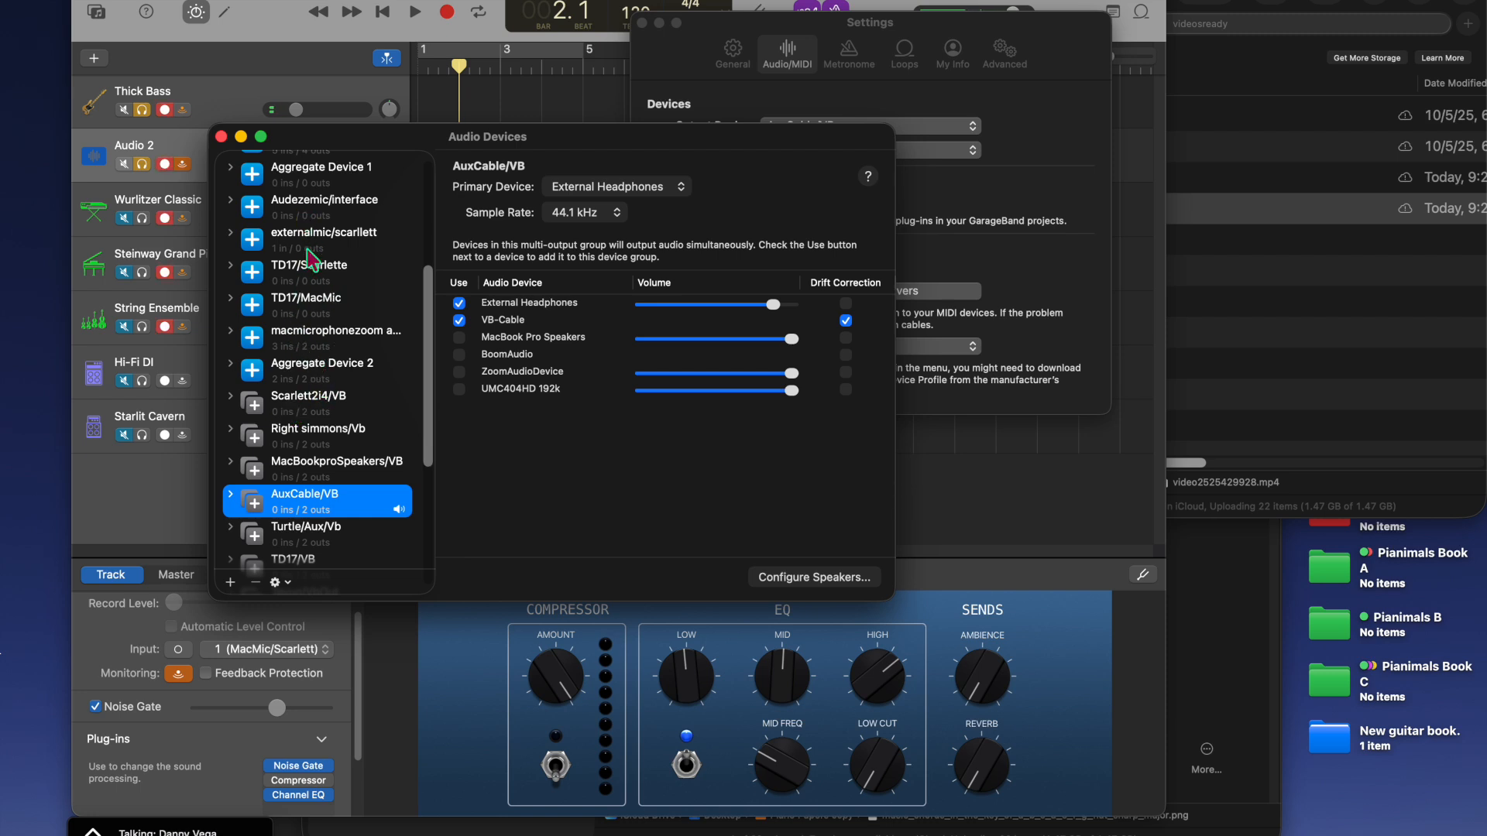
scroll(313, 343, "up", 3)
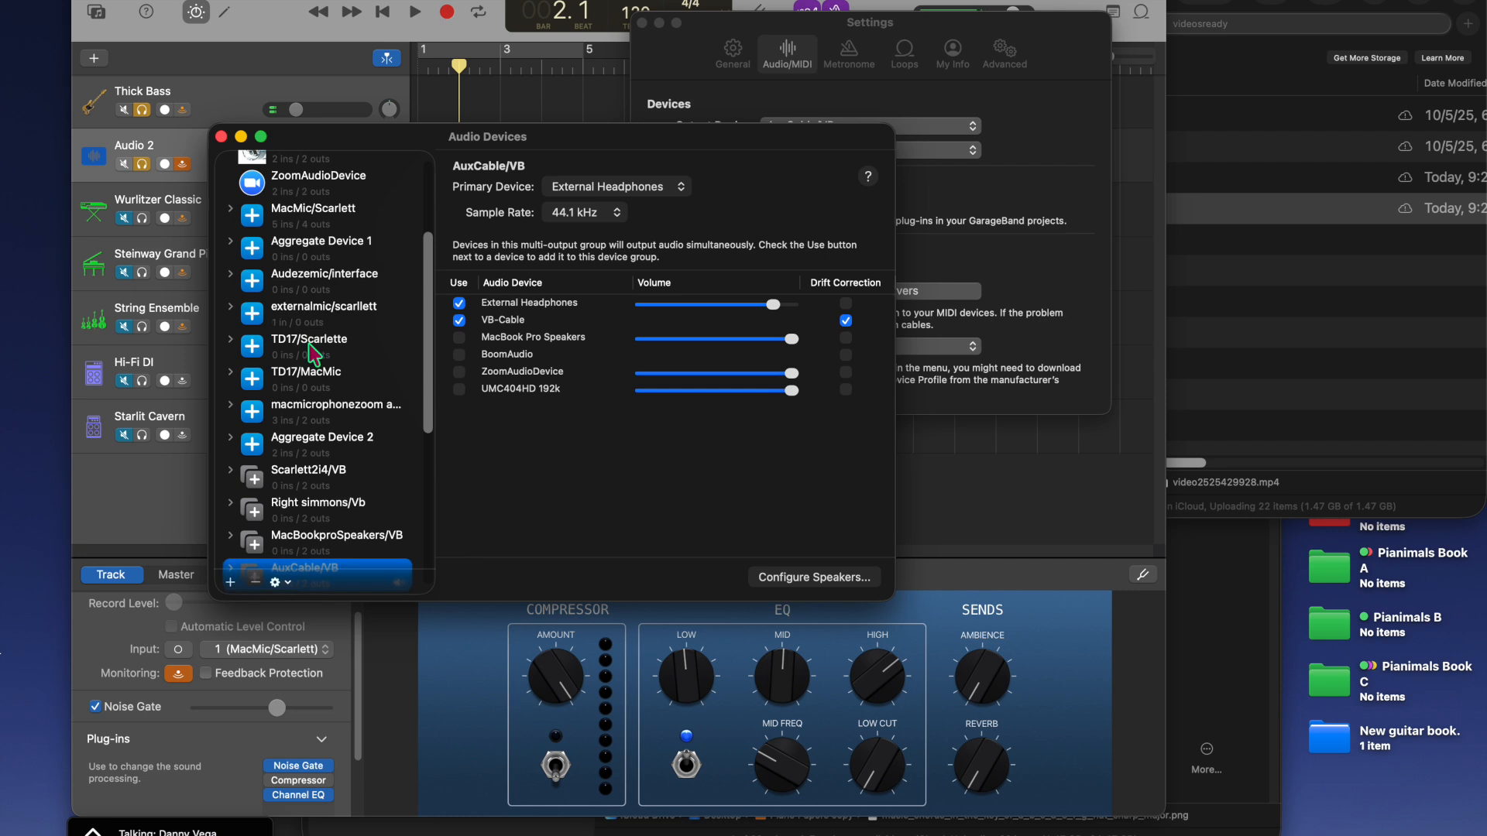
left_click(304, 219)
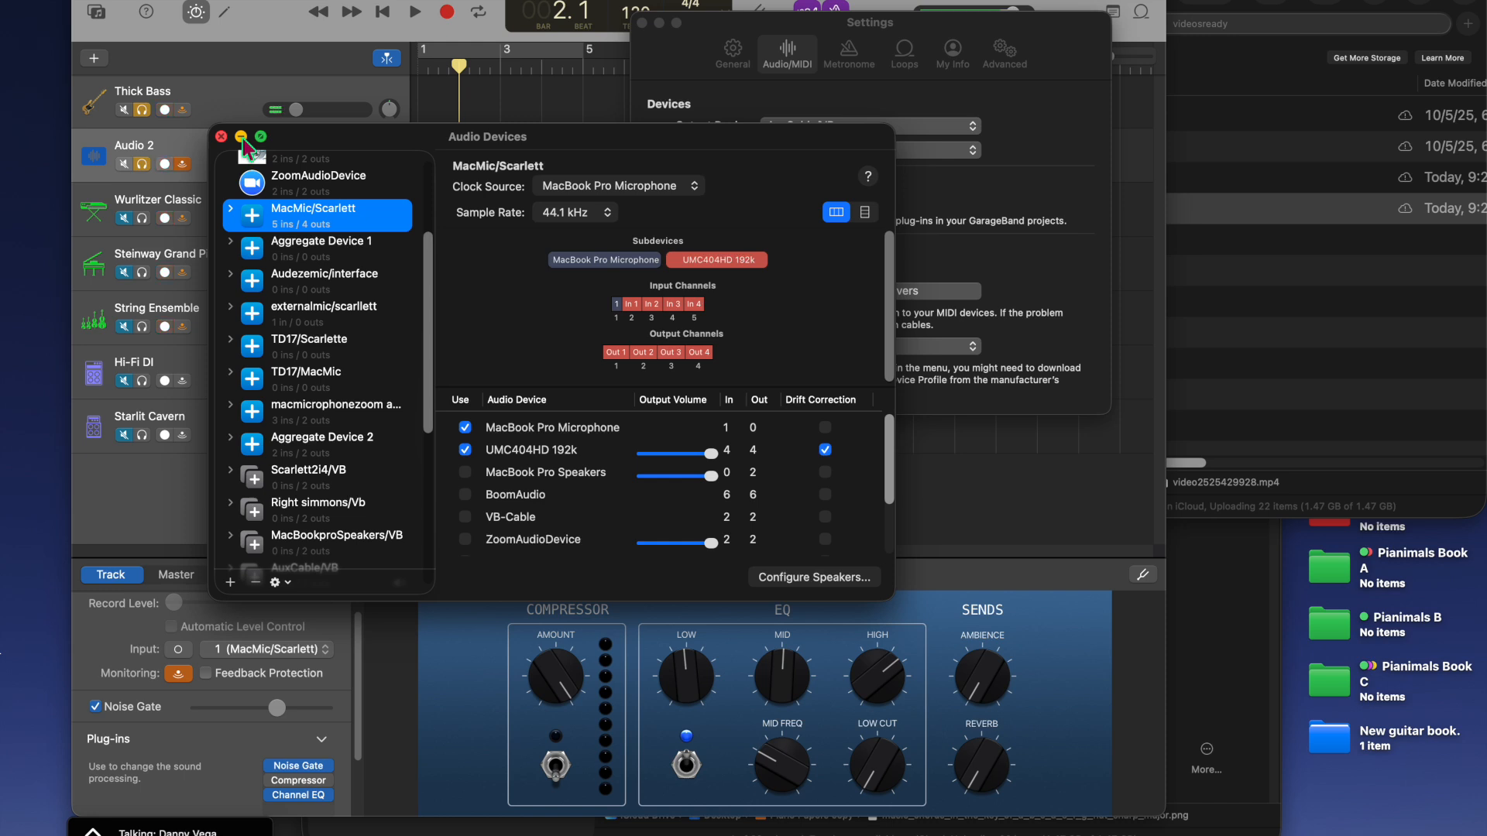
double_click(294, 208)
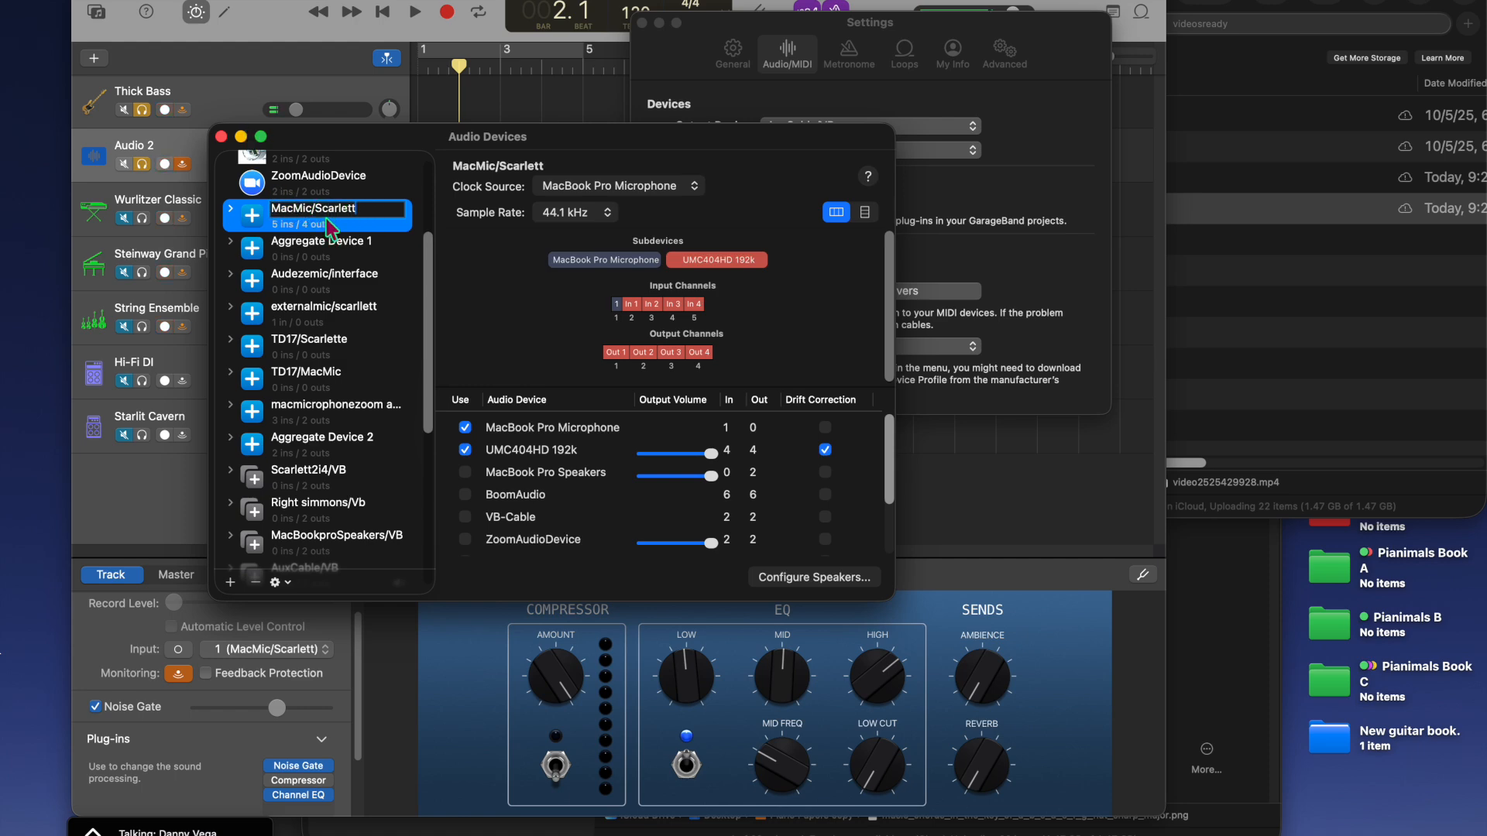
left_click(242, 138)
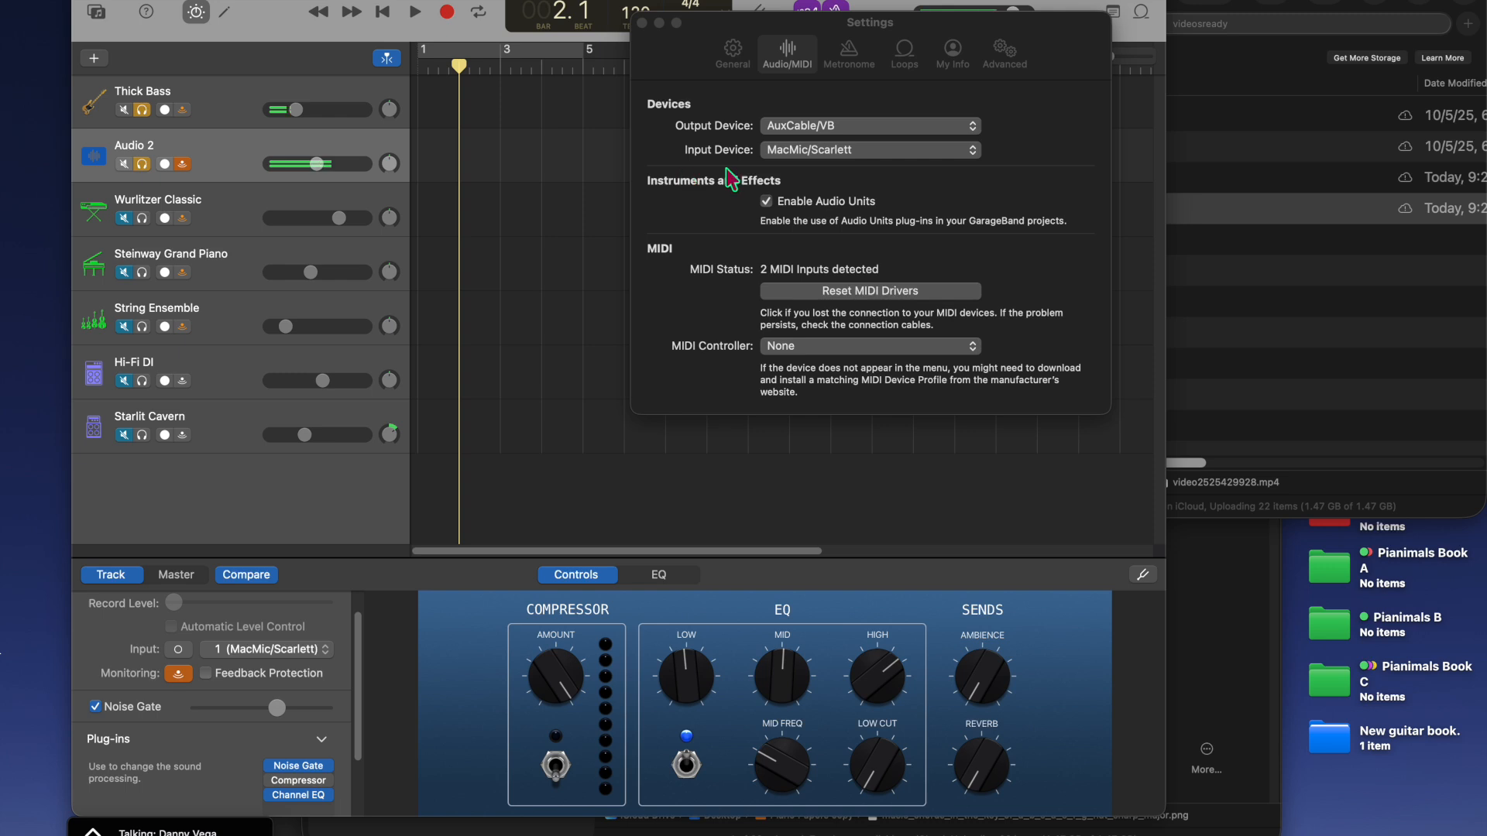
- Select MacMic/Scarlett as the input device in GarageBand's Audio/MIDI settings
left_click(798, 152)
left_click(774, 153)
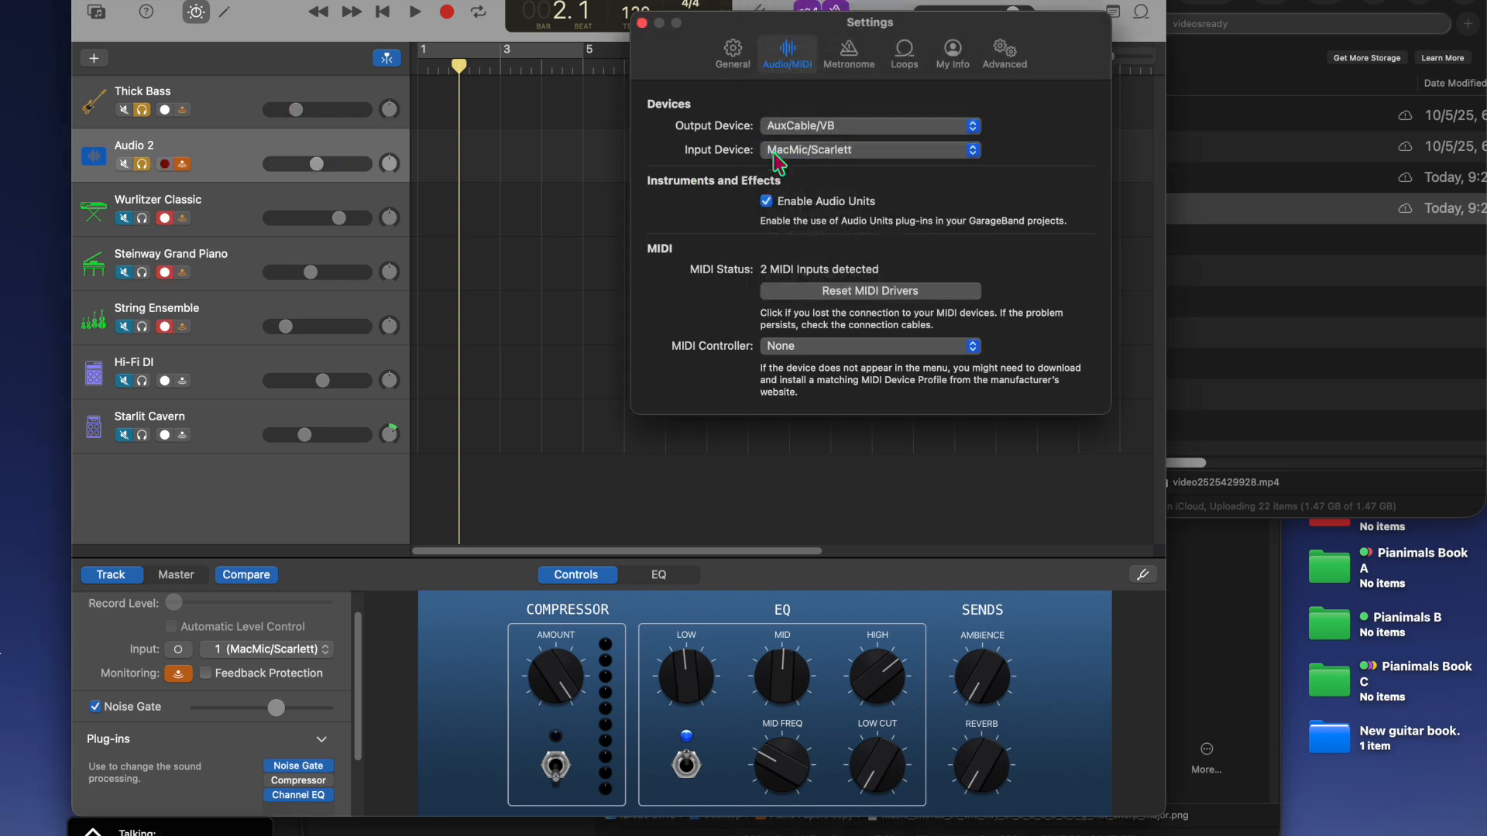
- Toggle recording readiness on the Audio 2 track and set its input to 2 (MacMic/Scarlett)
left_click(168, 163)
left_click(171, 163)
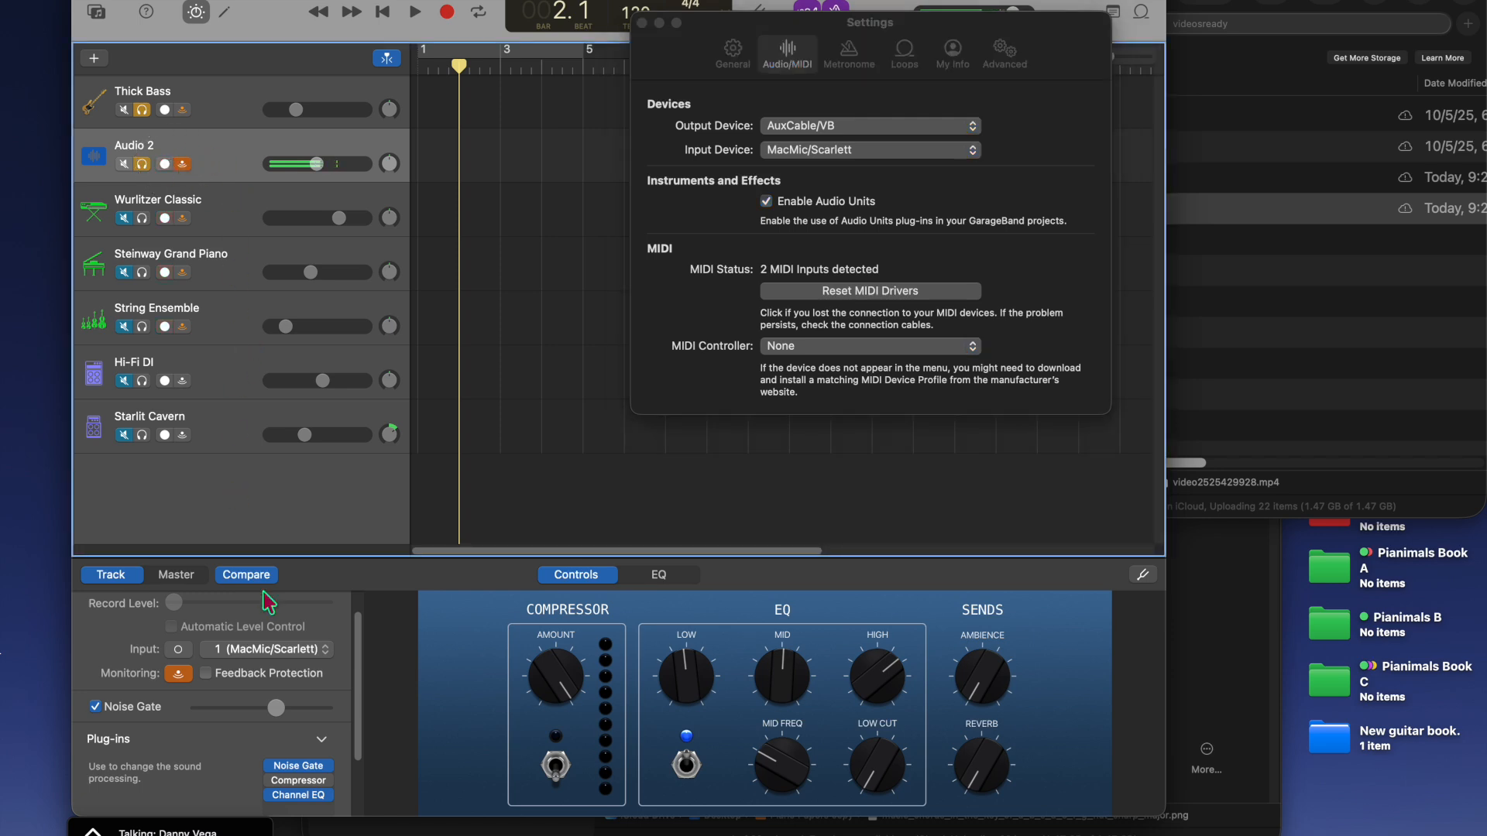
left_click(242, 650)
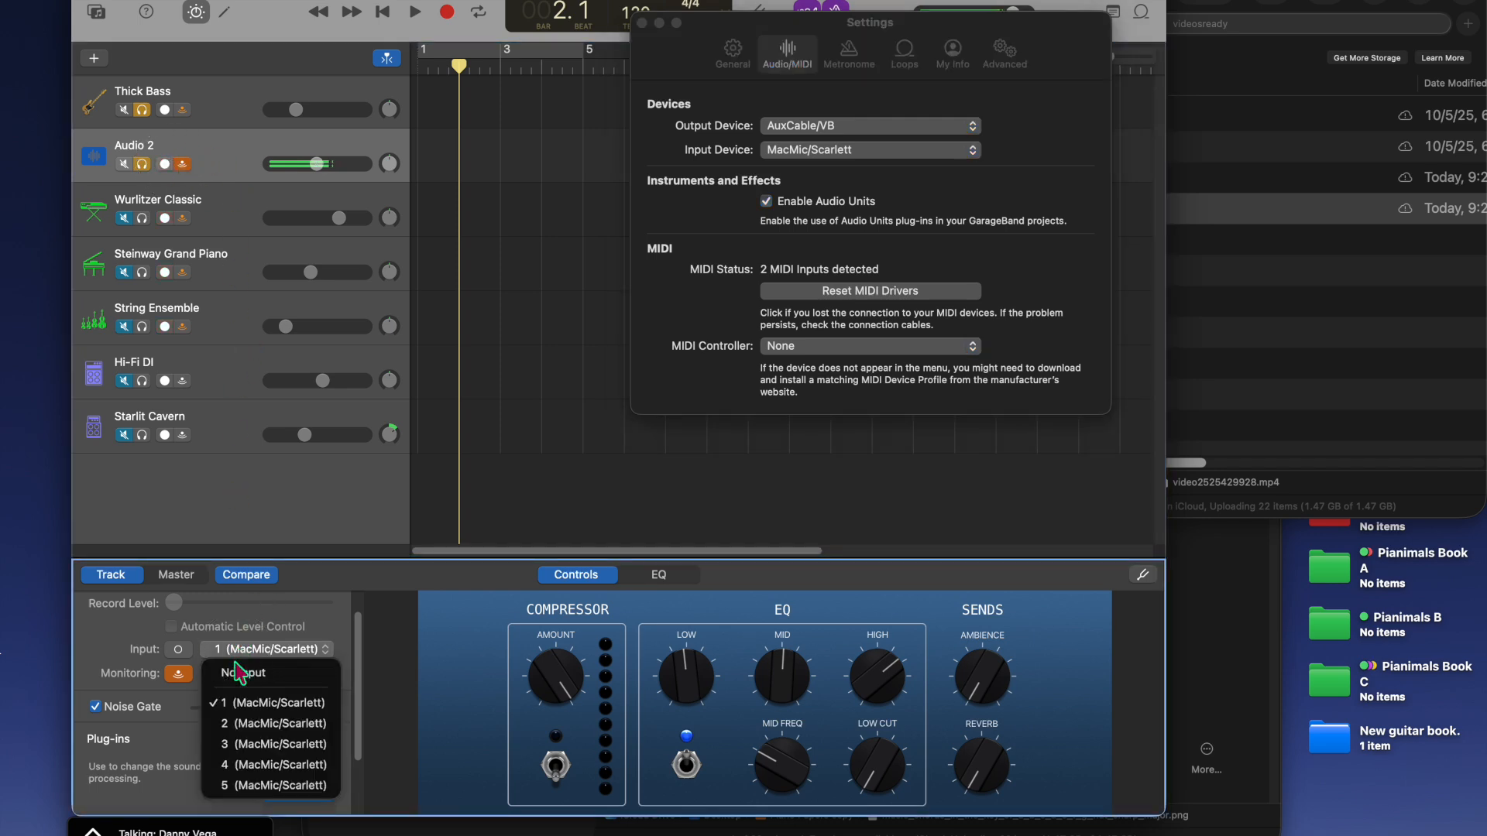
left_click(242, 724)
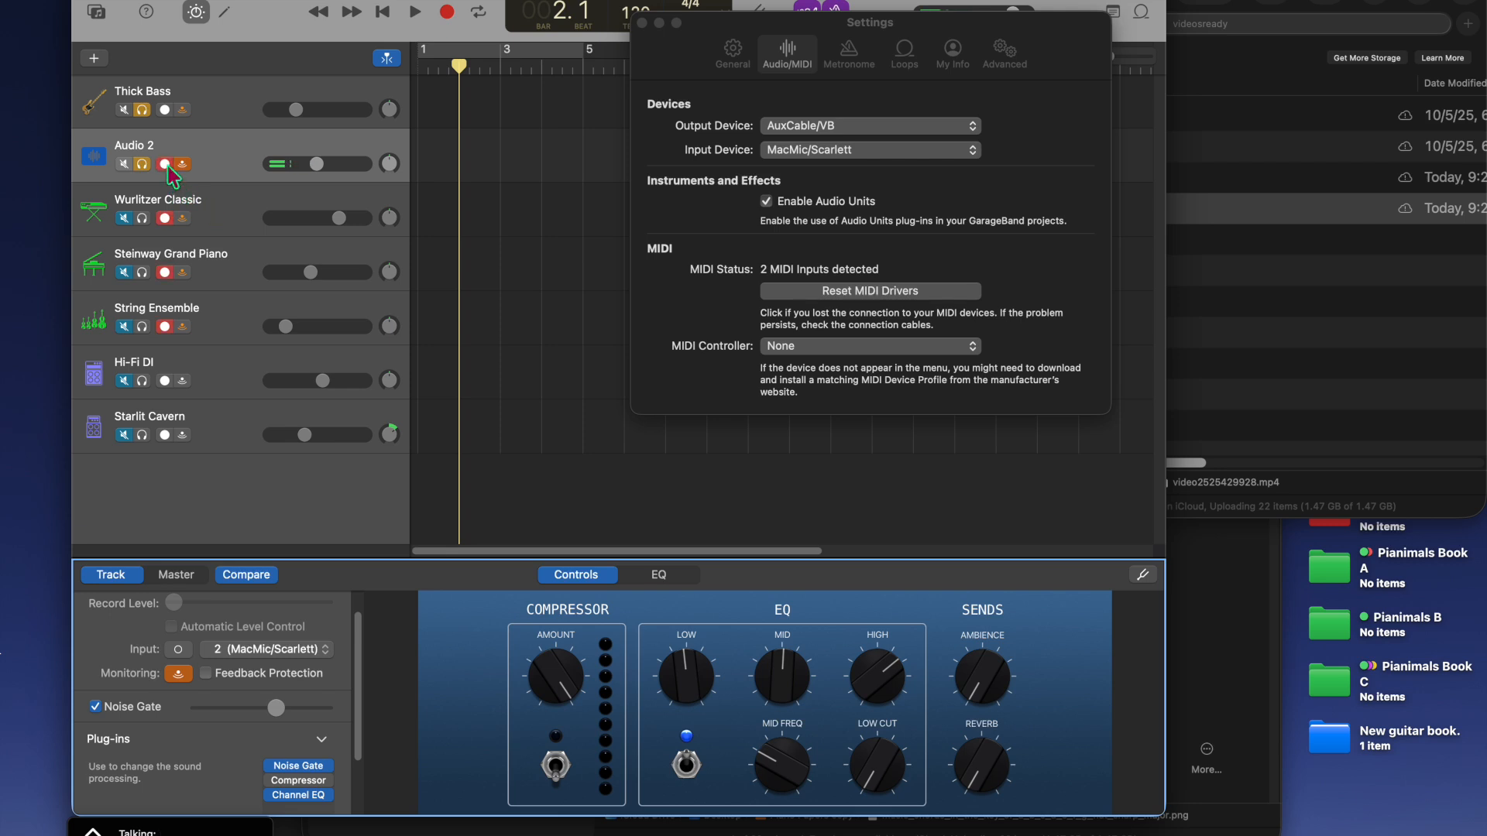
- Set the Audio 2 track's input to 1 (MacMic/Scarlett)
left_click(277, 653)
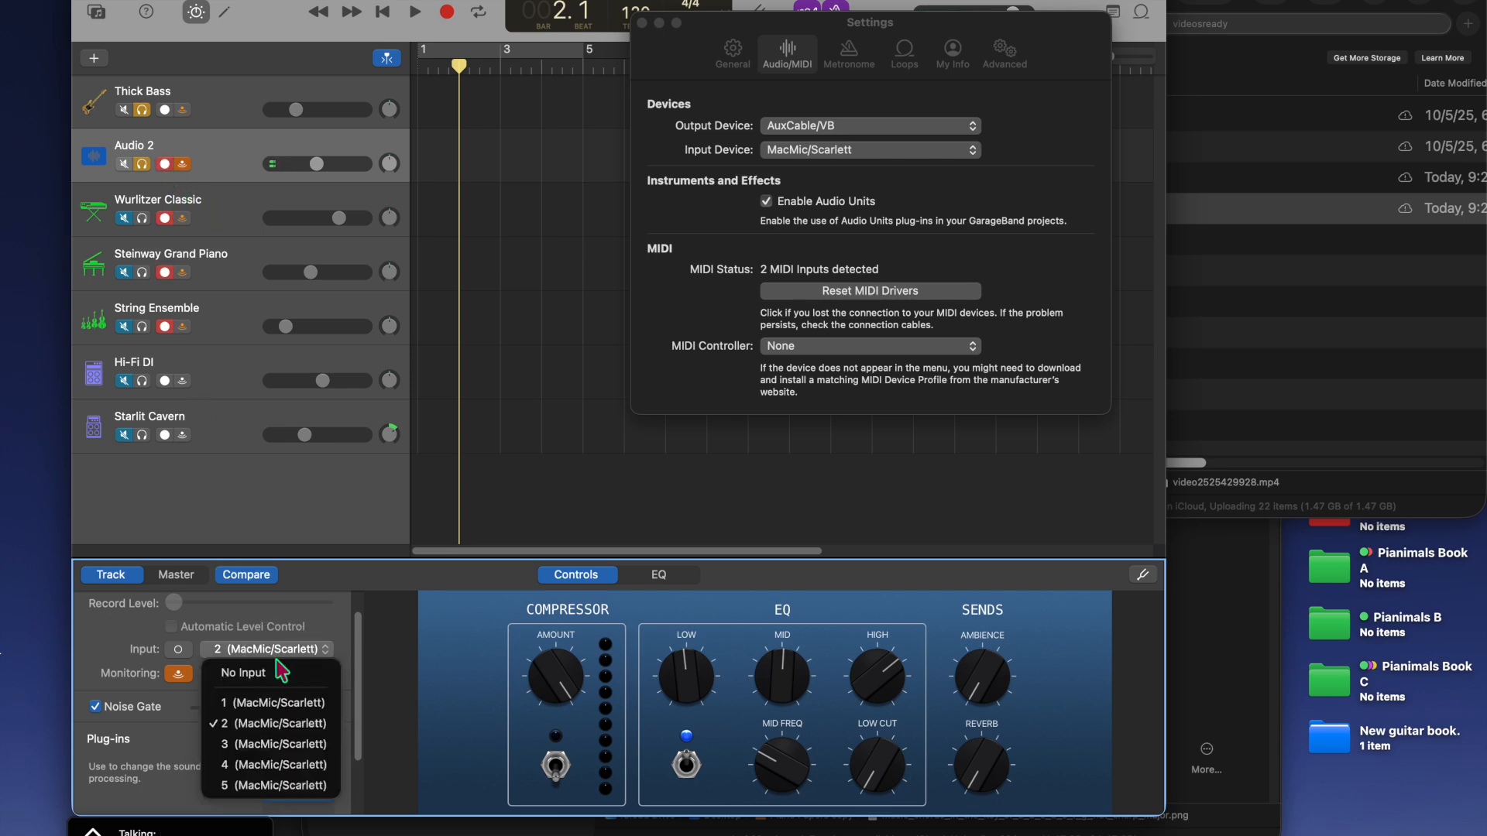
left_click(258, 705)
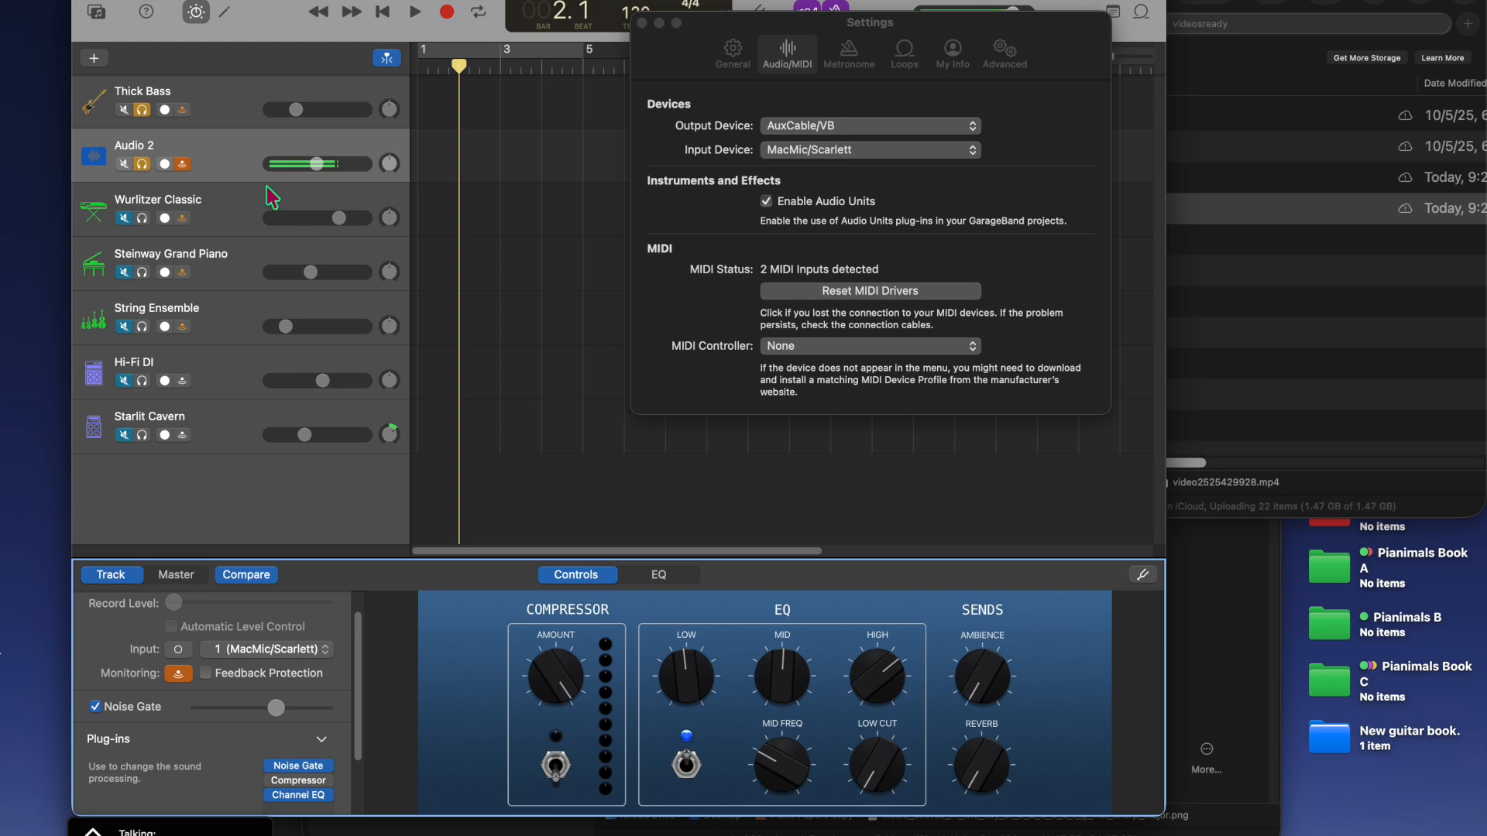
left_click(247, 657)
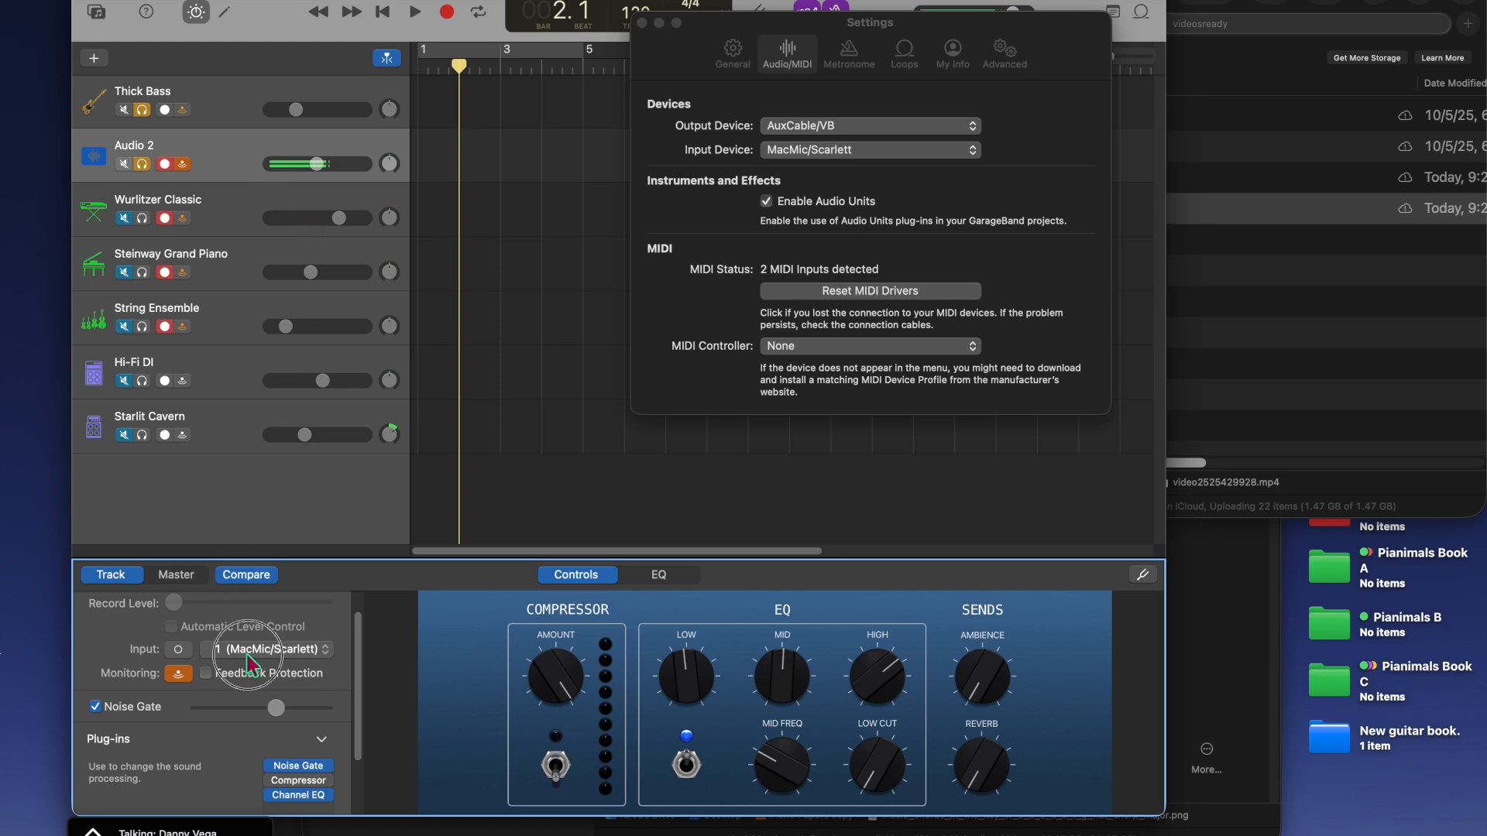
- Select the Thick Bass track, try input 1 (MacMic/Scarlett) on it, and set its input to 2 (MacMic/Scarlett)
left_click(232, 120)
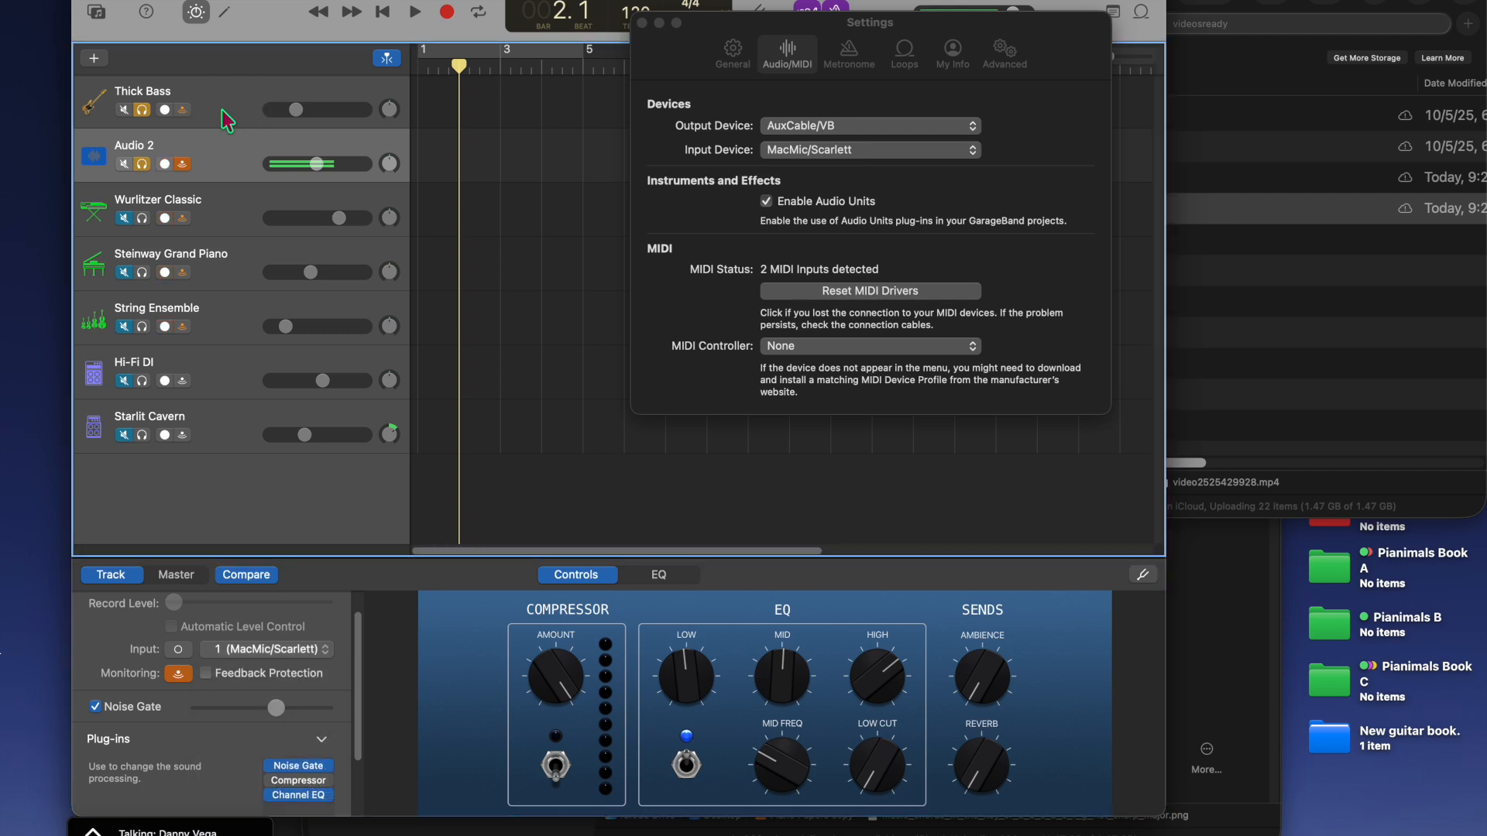
left_click(231, 120)
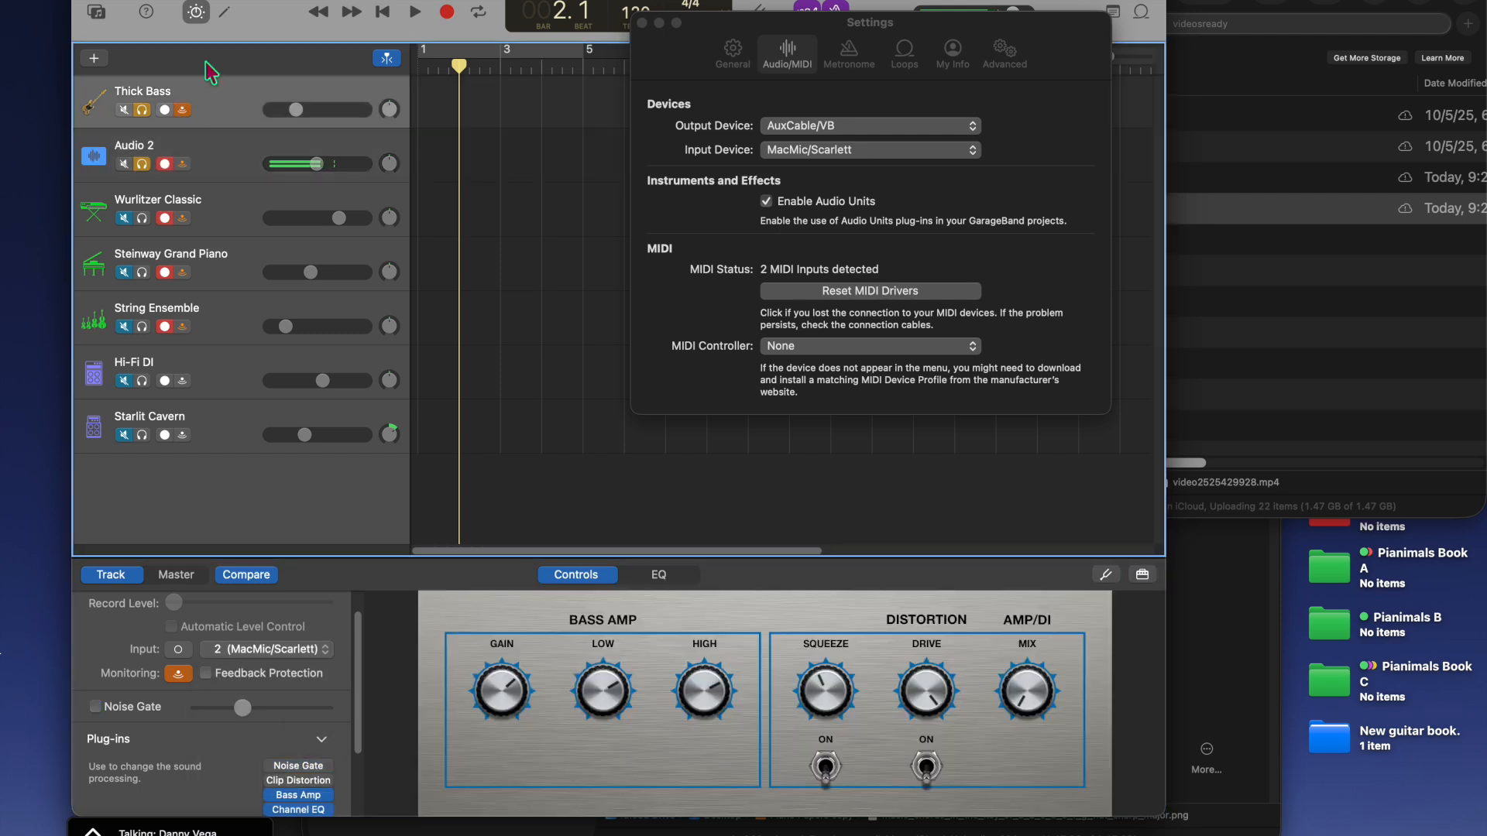
left_click(267, 649)
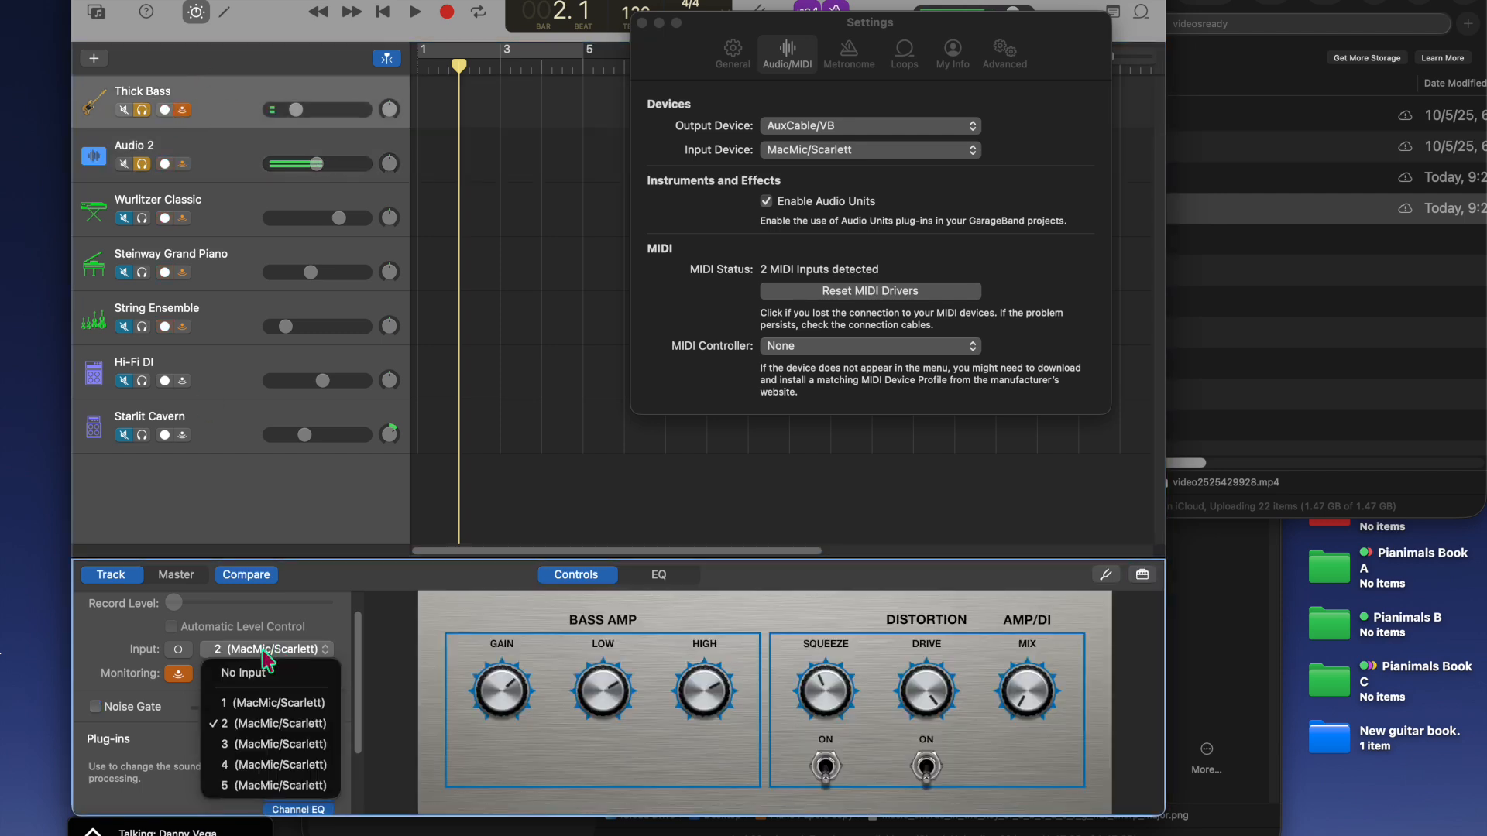
left_click(246, 707)
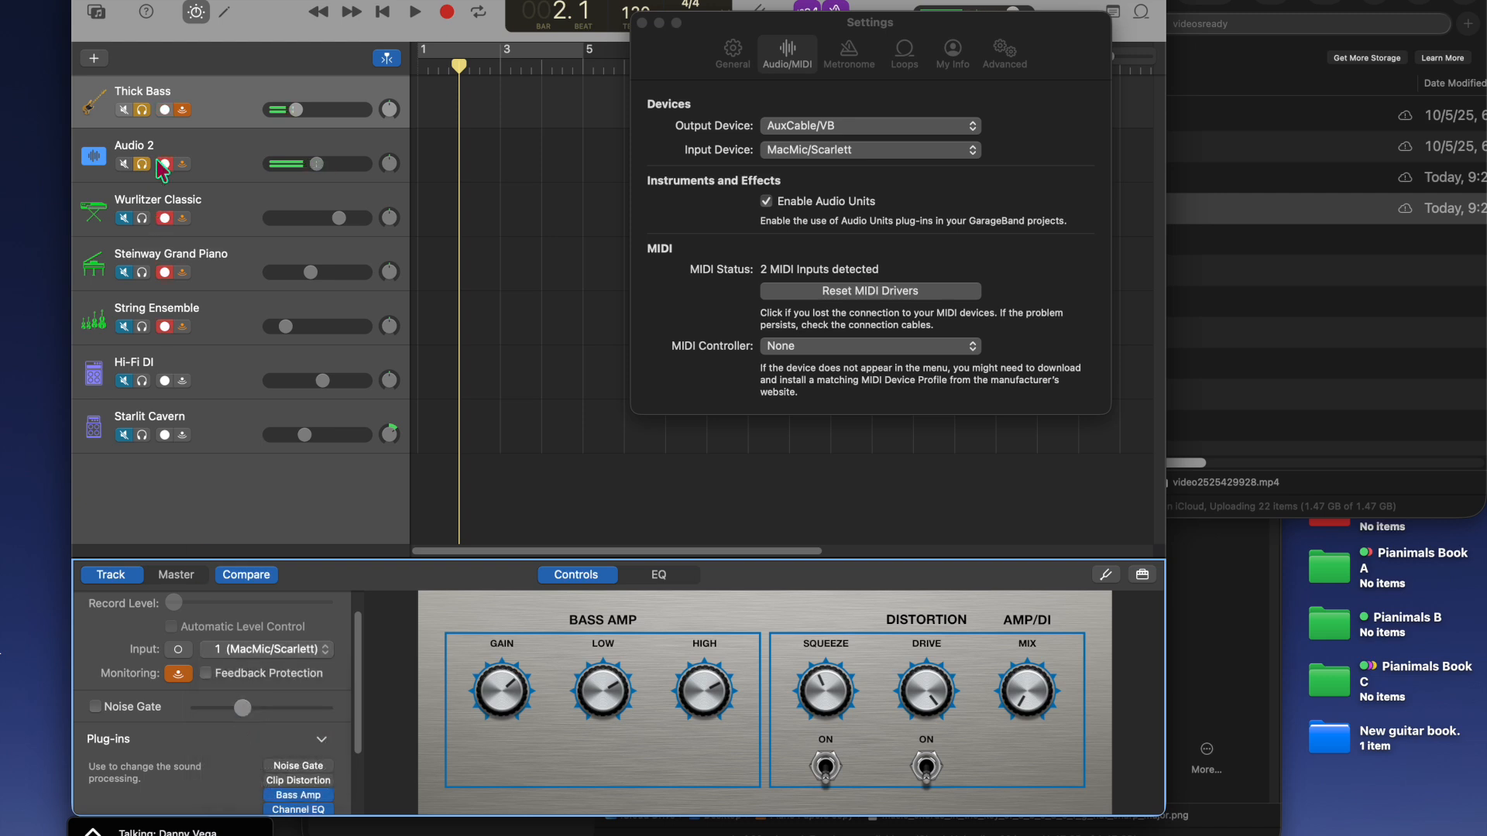
left_click(153, 109)
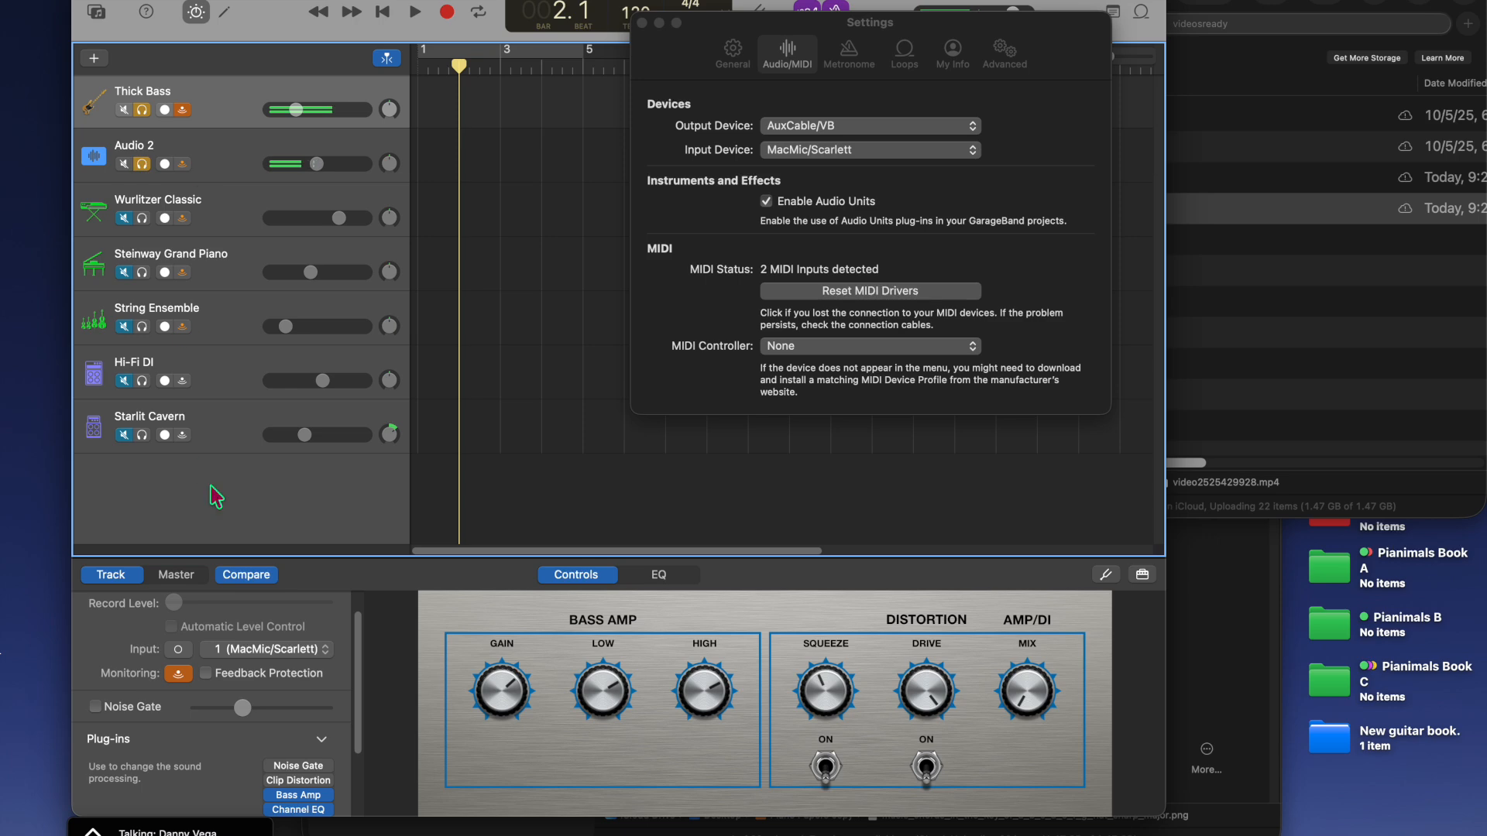
left_click(256, 649)
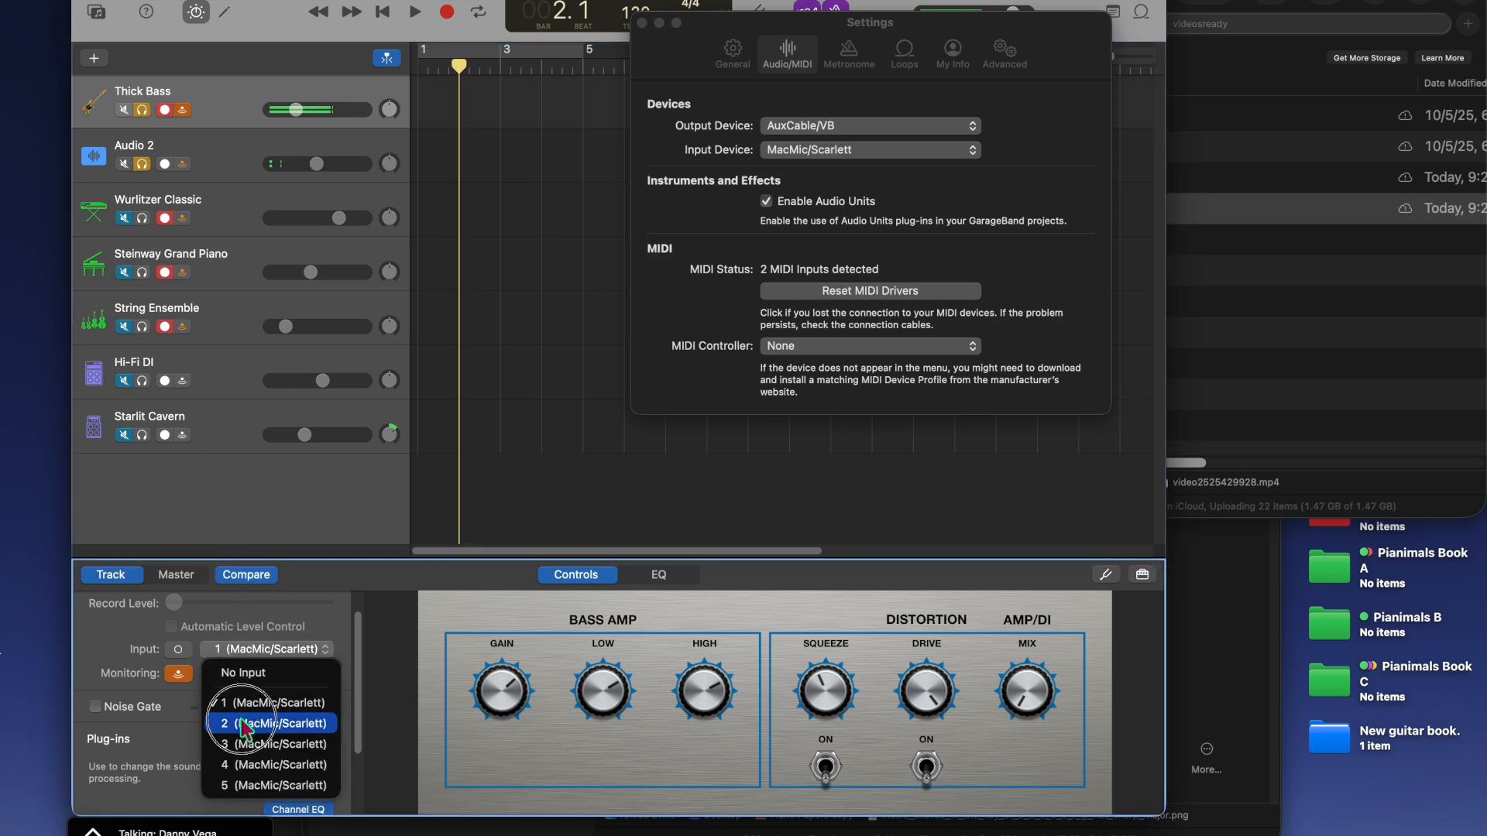
left_click(232, 724)
- Toggle recording readiness on Audio 2, and switch Record Enable off and on again in the track header configuration
left_click(168, 171)
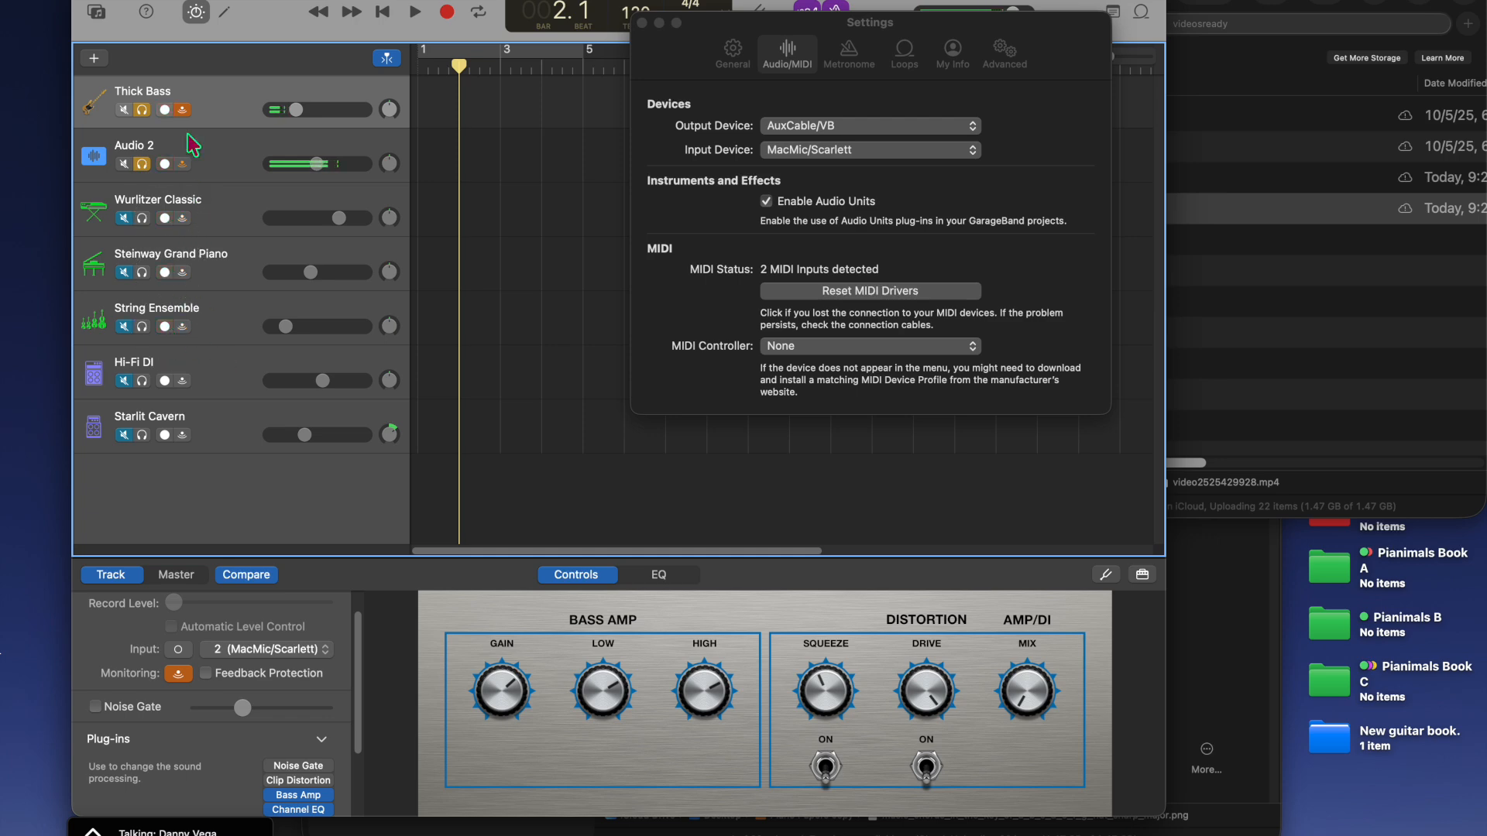
left_click(166, 166)
right_click(224, 106)
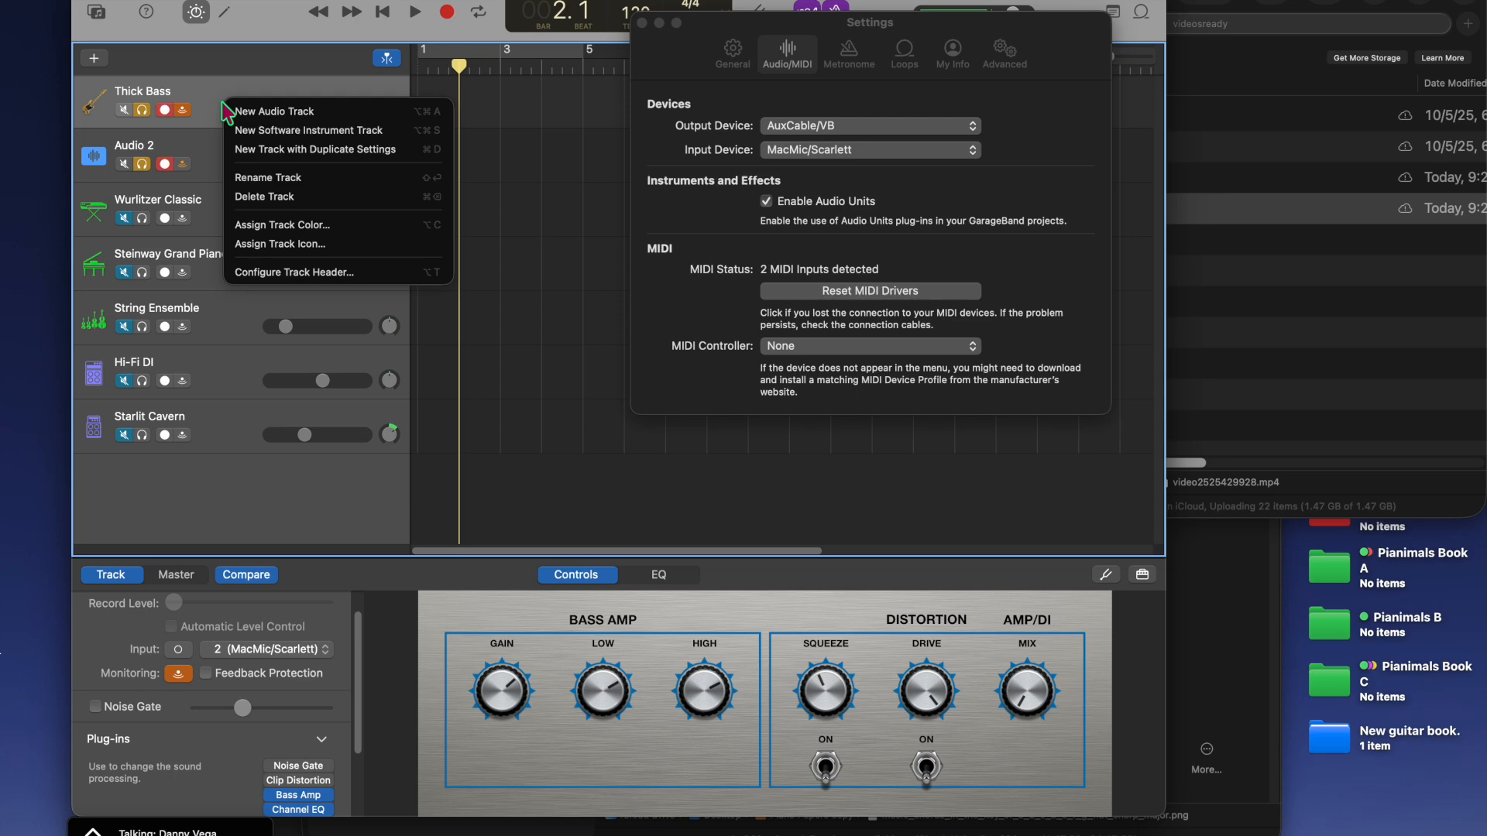
left_click(278, 273)
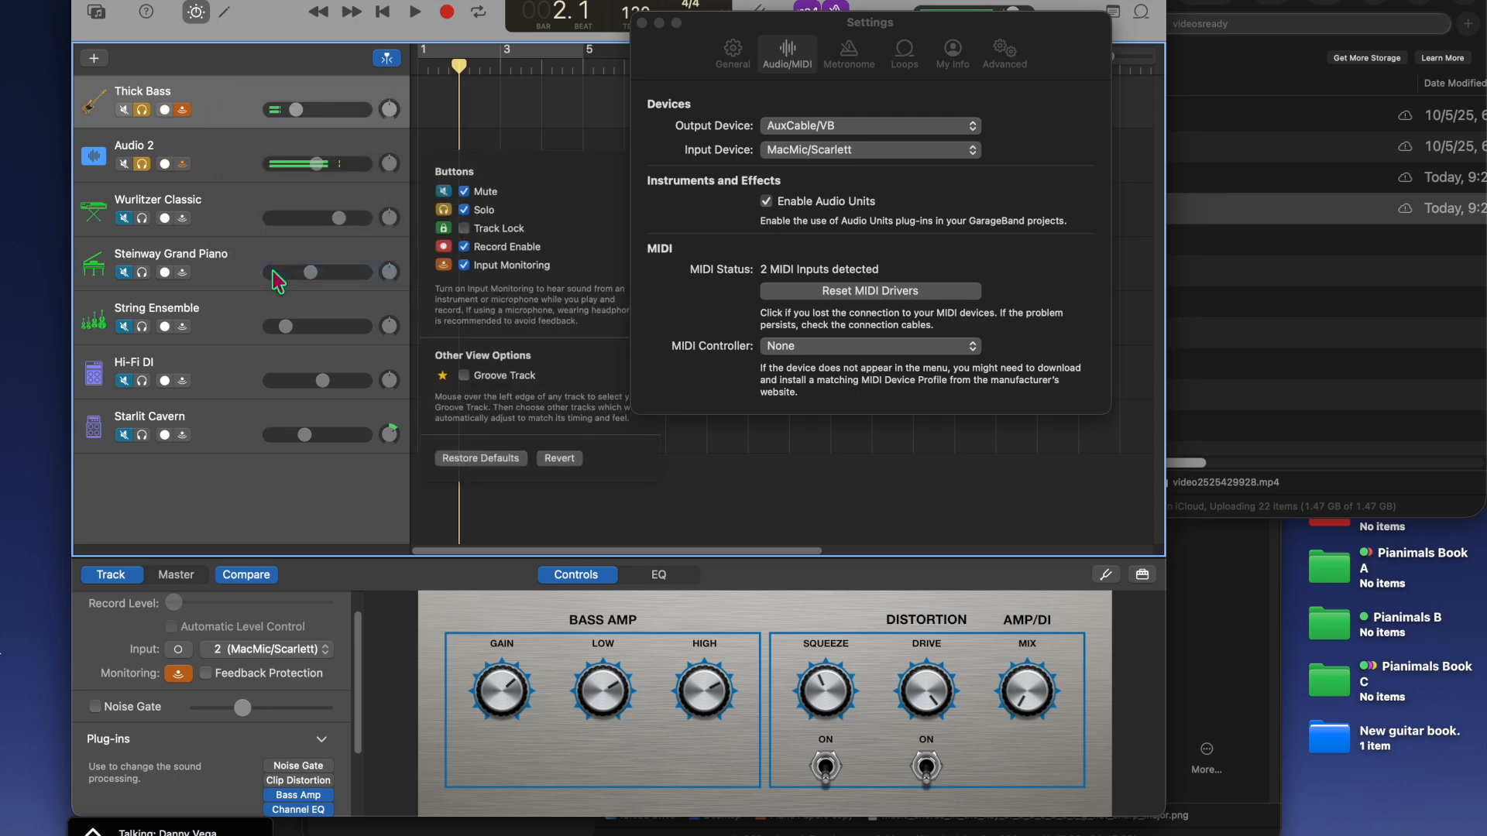
left_click(471, 238)
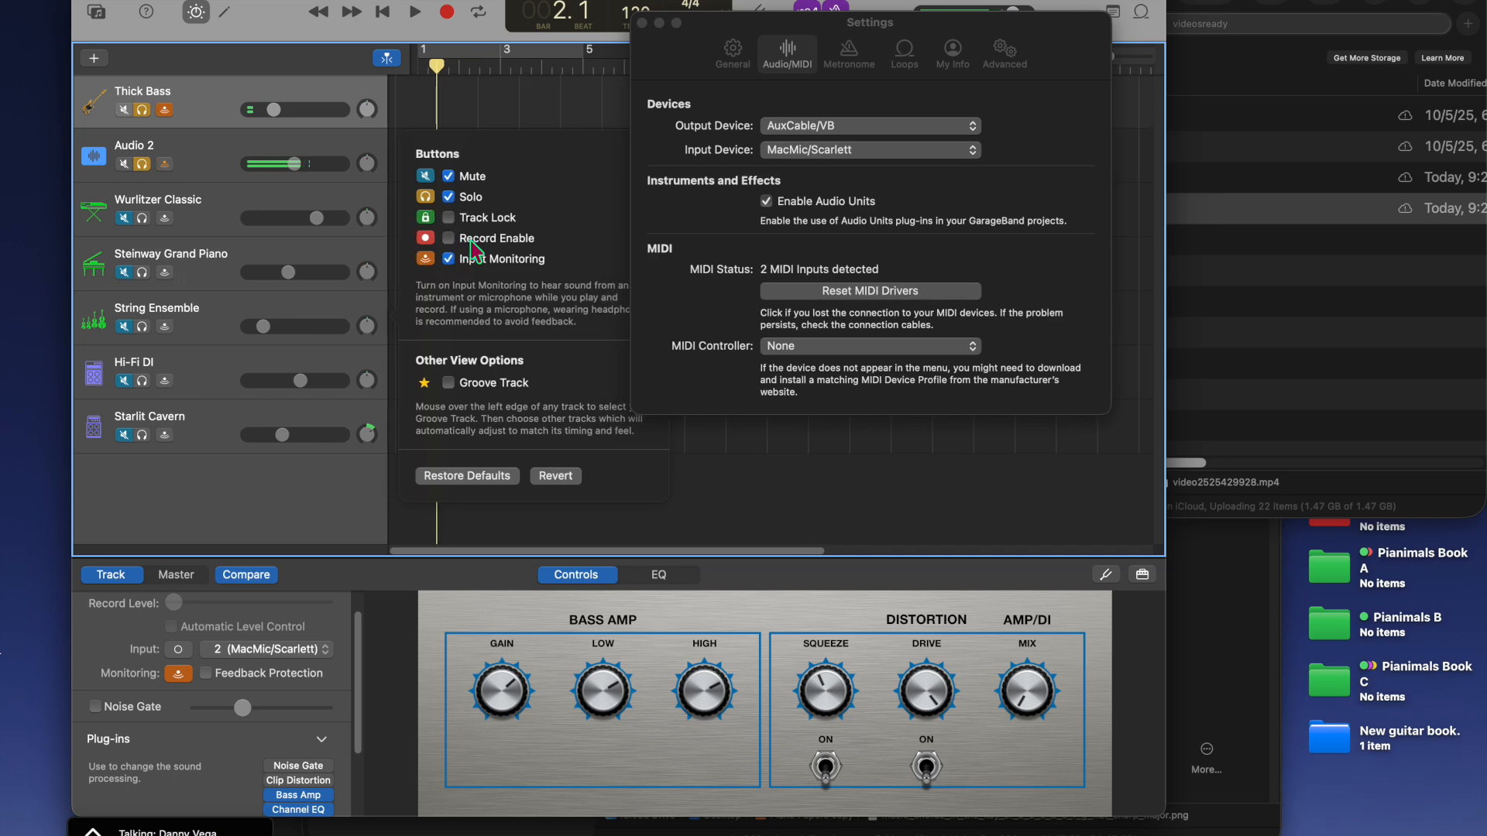
left_click(448, 239)
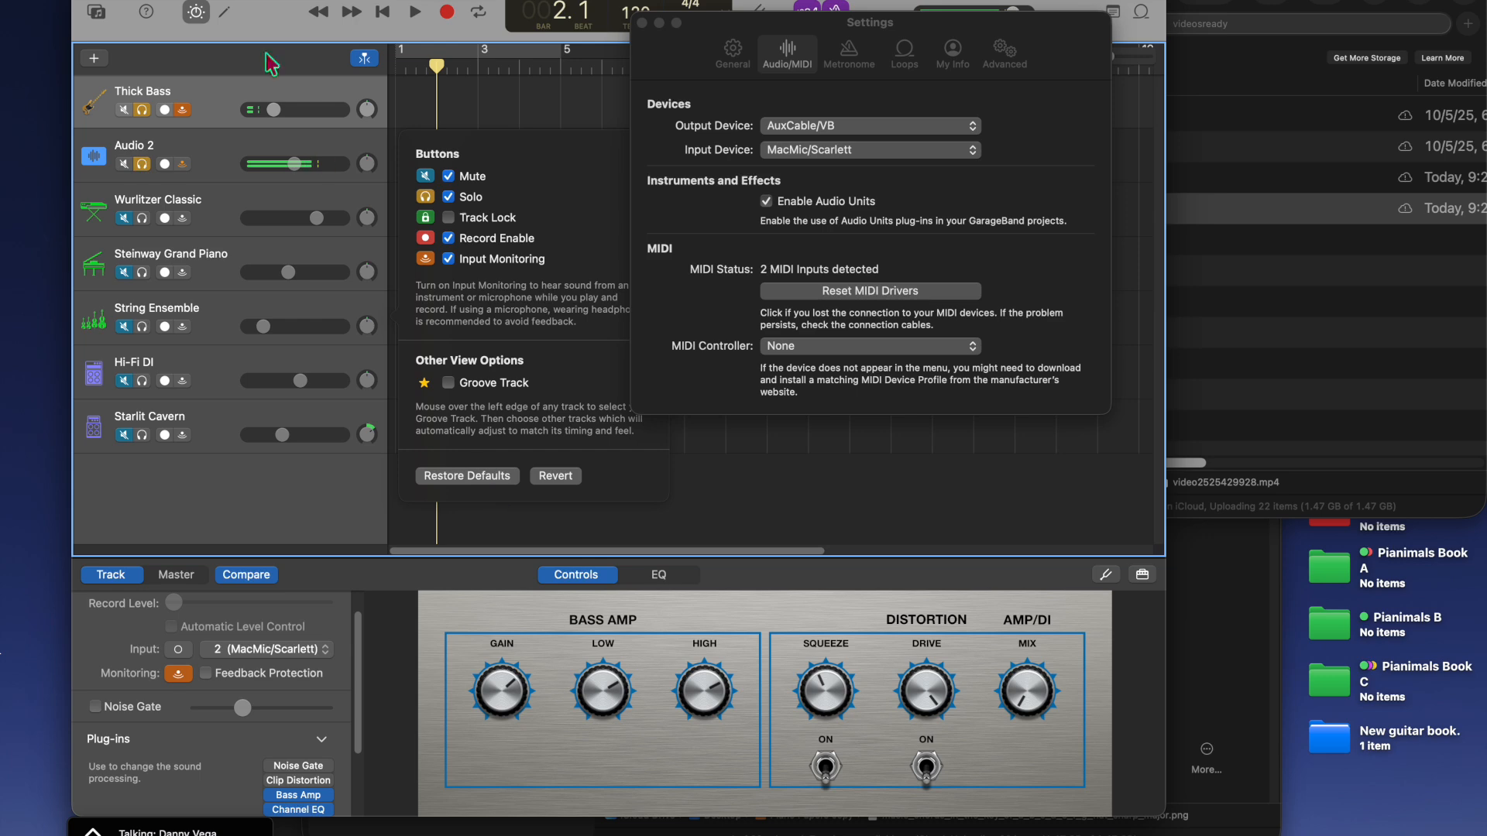
left_click(216, 88)
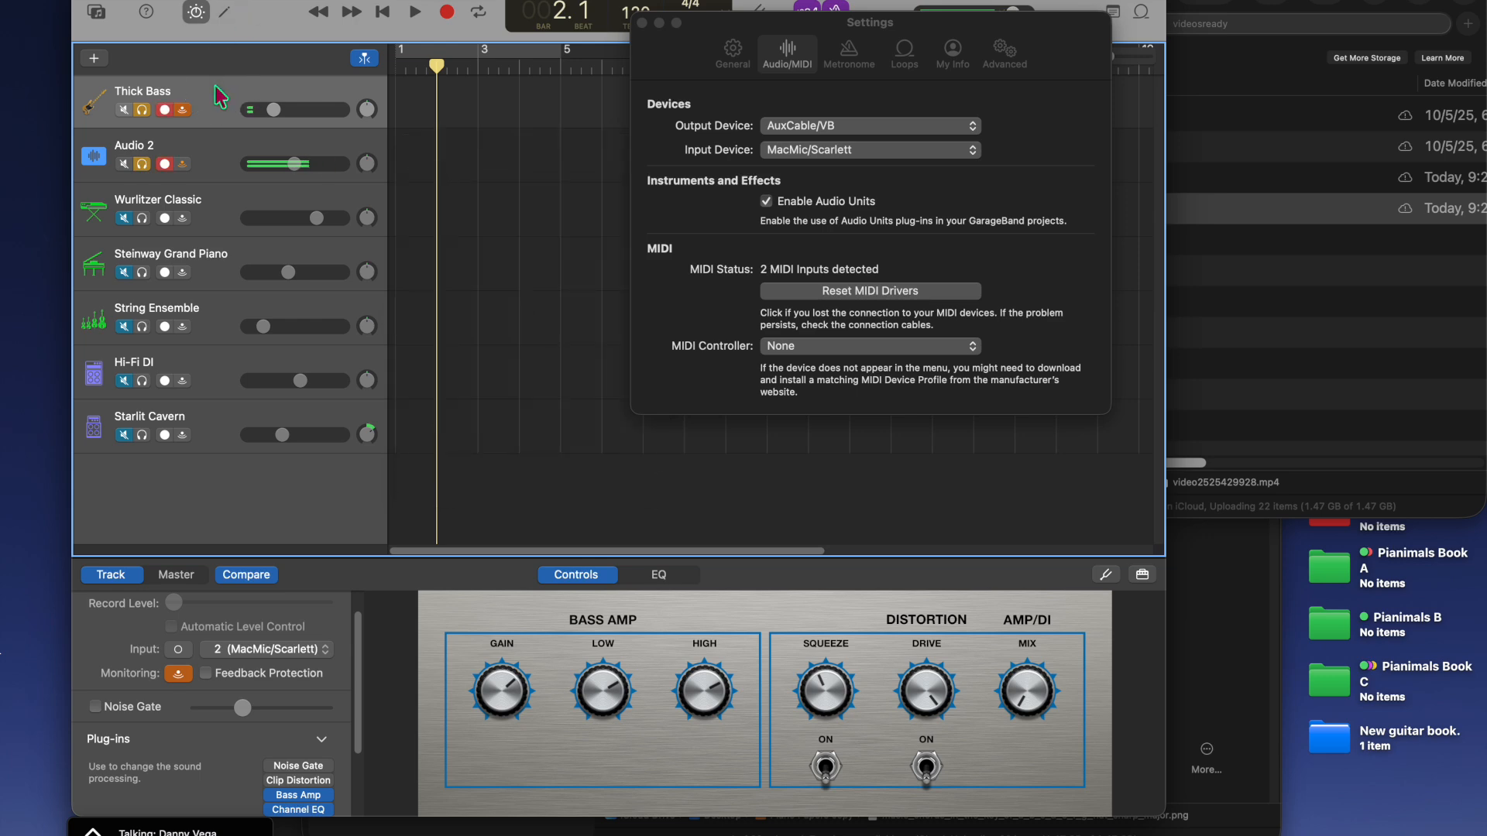
- Toggle record enable and input monitoring on the Thick Bass and Audio 2 tracks, and move the Settings window clear of the control bar
left_click(165, 110)
left_click(182, 110)
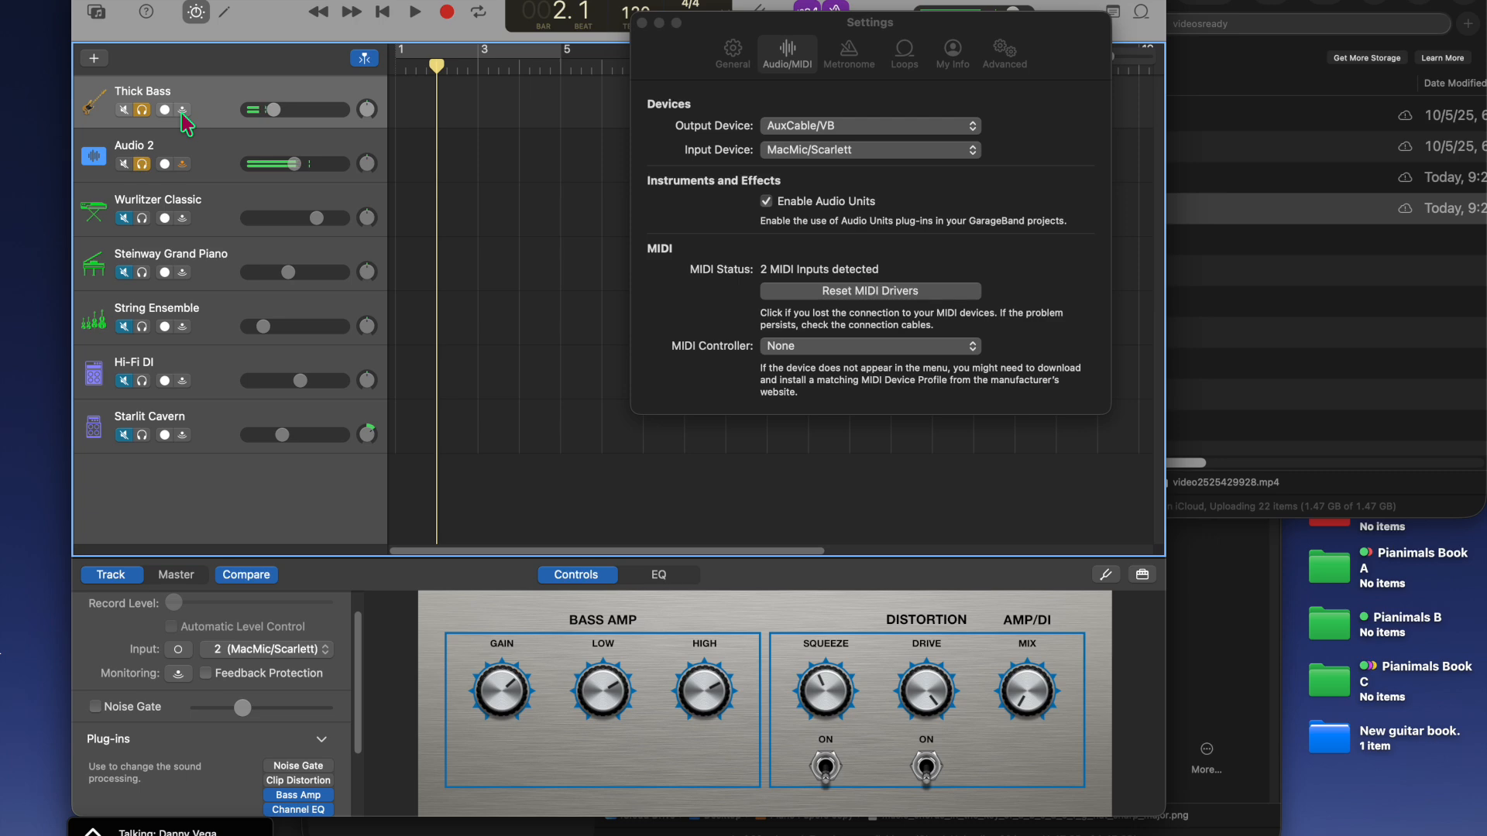
left_click(164, 109)
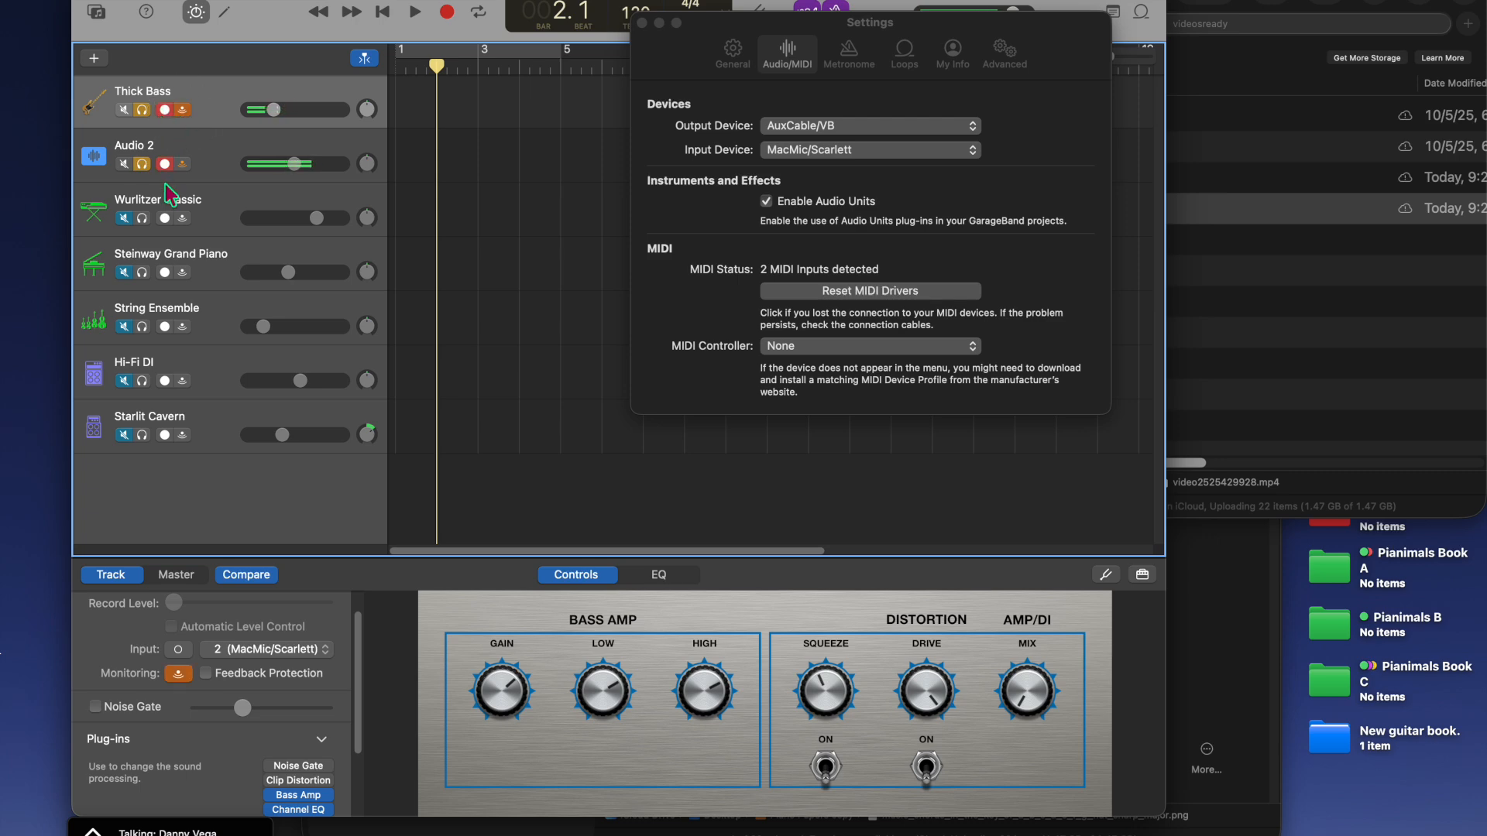
left_click(164, 110)
left_click(183, 164)
left_click_drag(757, 35, 618, 107)
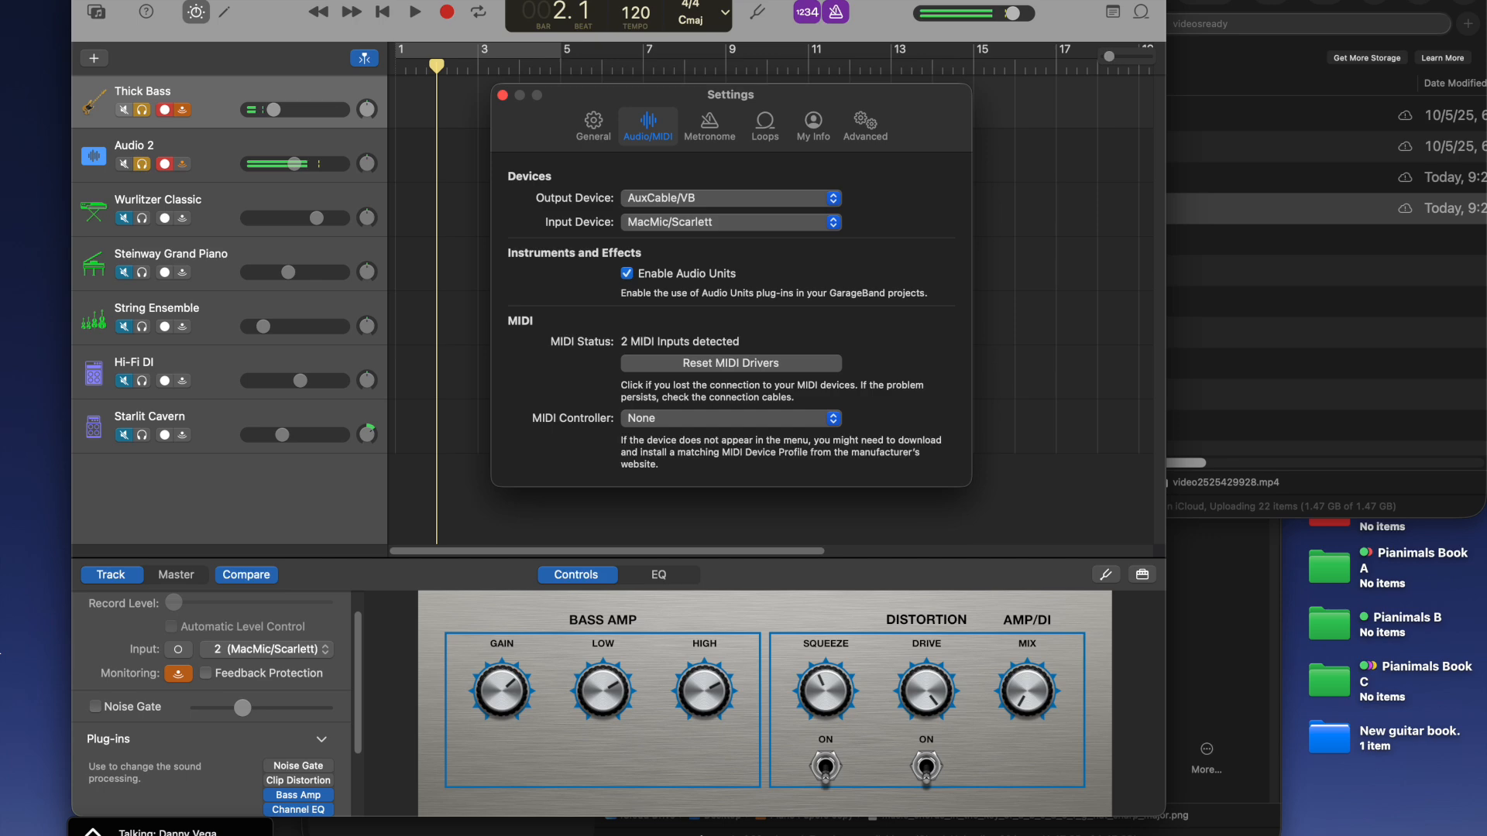
- Switch to Zoom, return to the running meeting, and turn the camera video on and off again
left_click(759, 826)
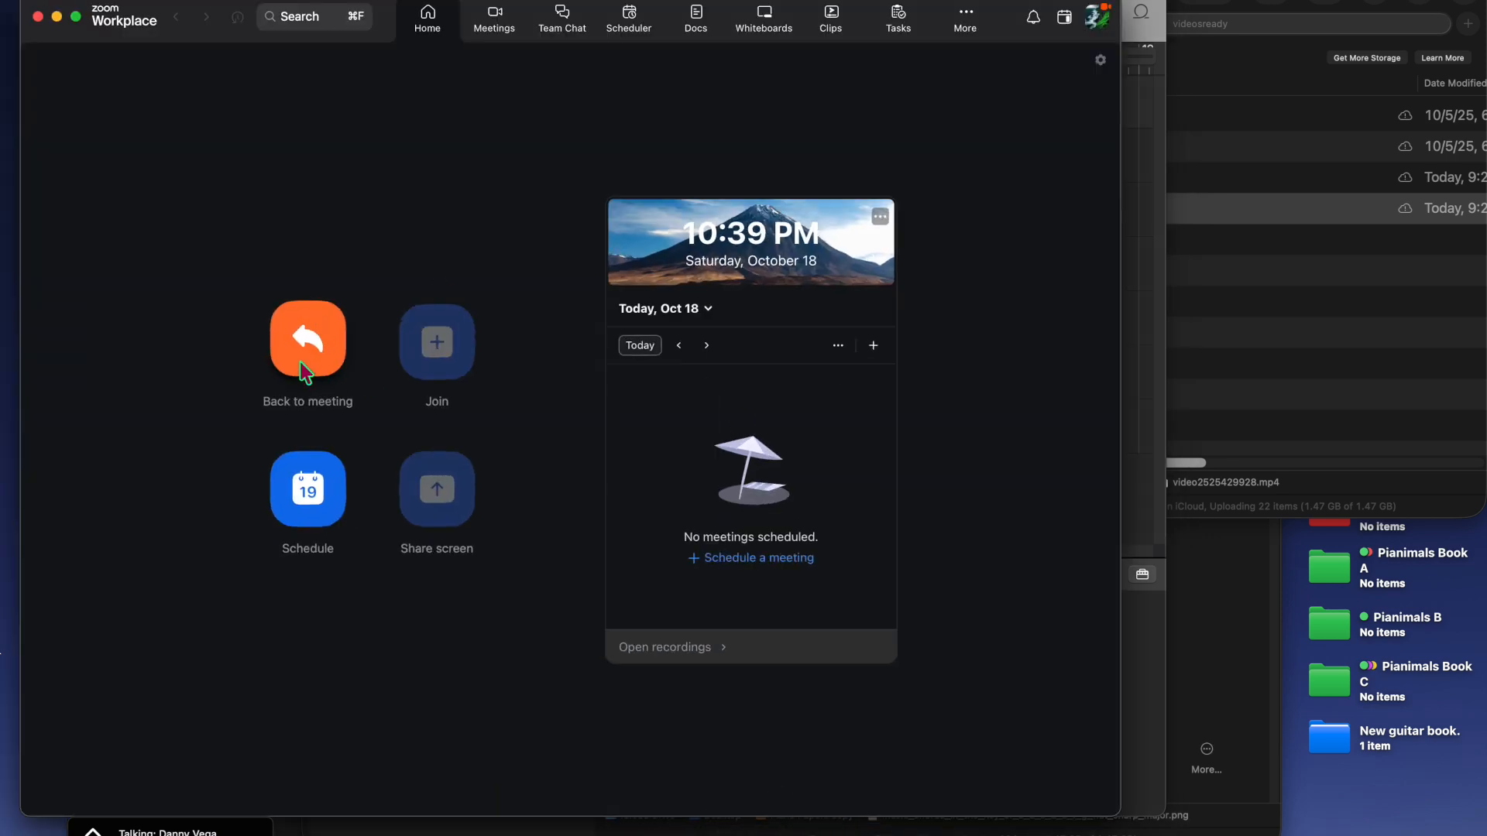
left_click(313, 371)
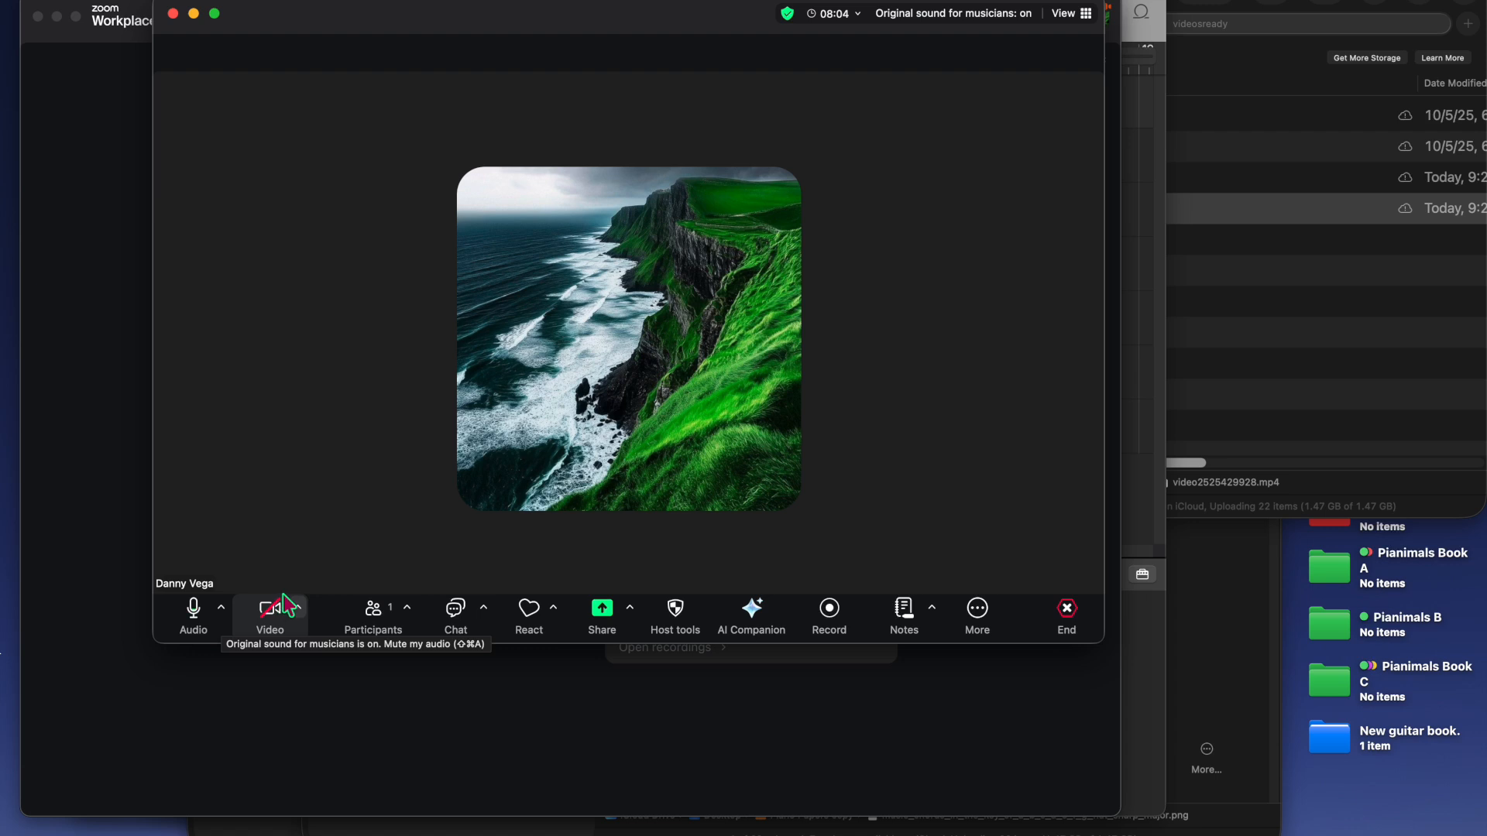
left_click(271, 612)
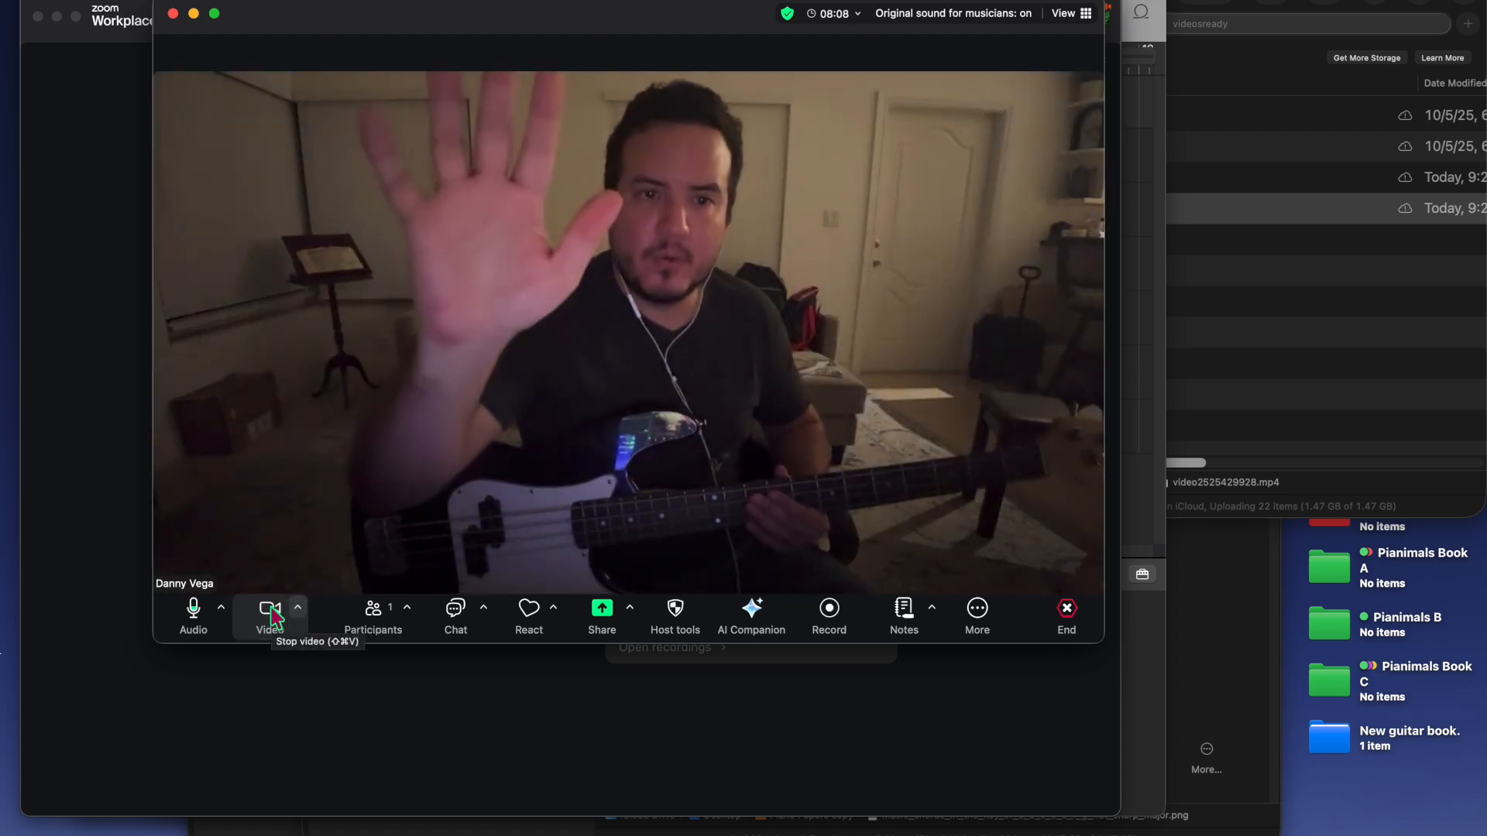
left_click(273, 612)
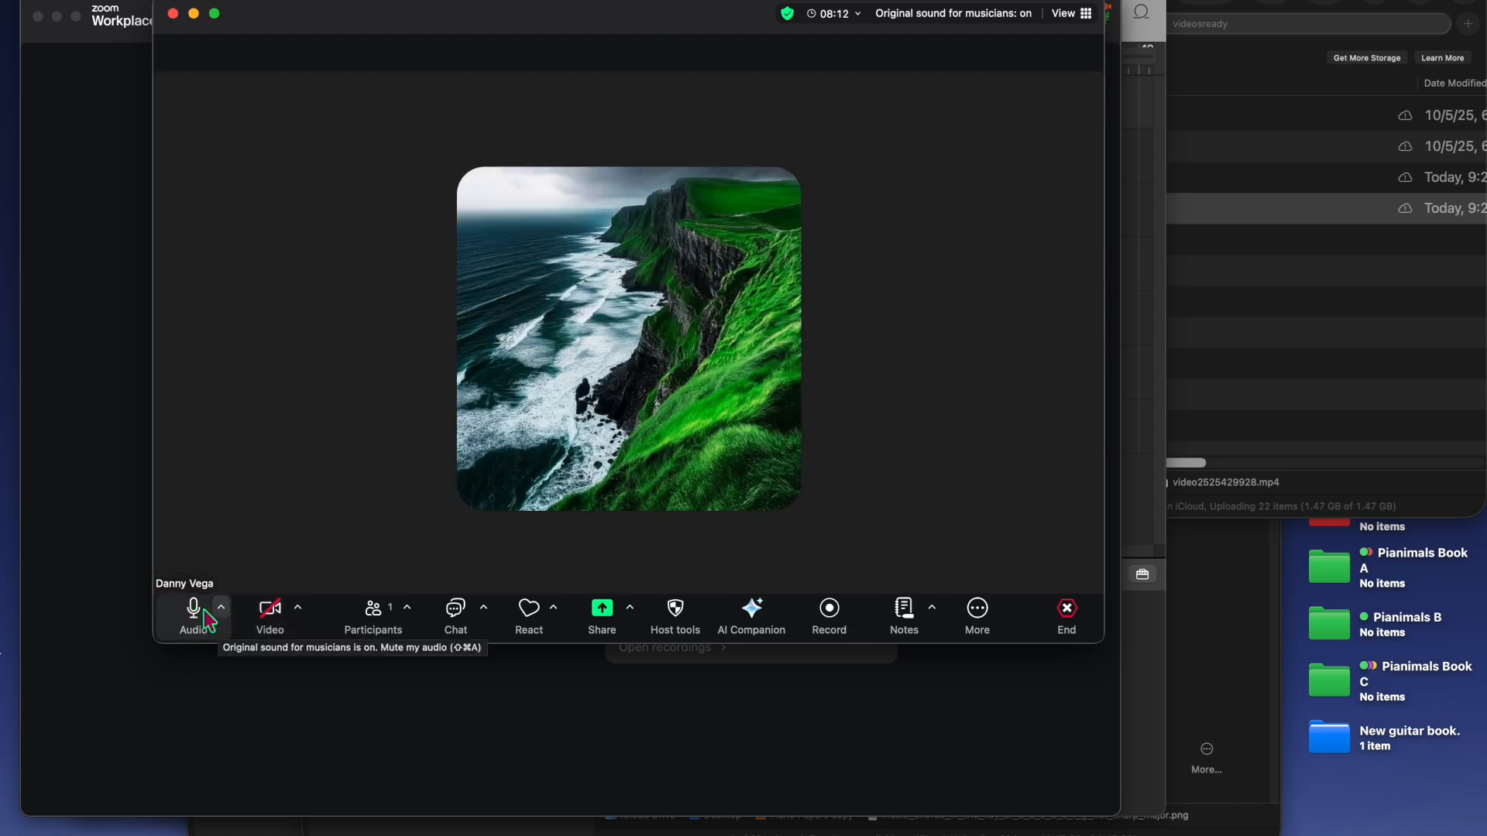
- Choose VB-Cable as the Zoom microphone and Same as system (AuxCable/VB) as the speaker
left_click(221, 608)
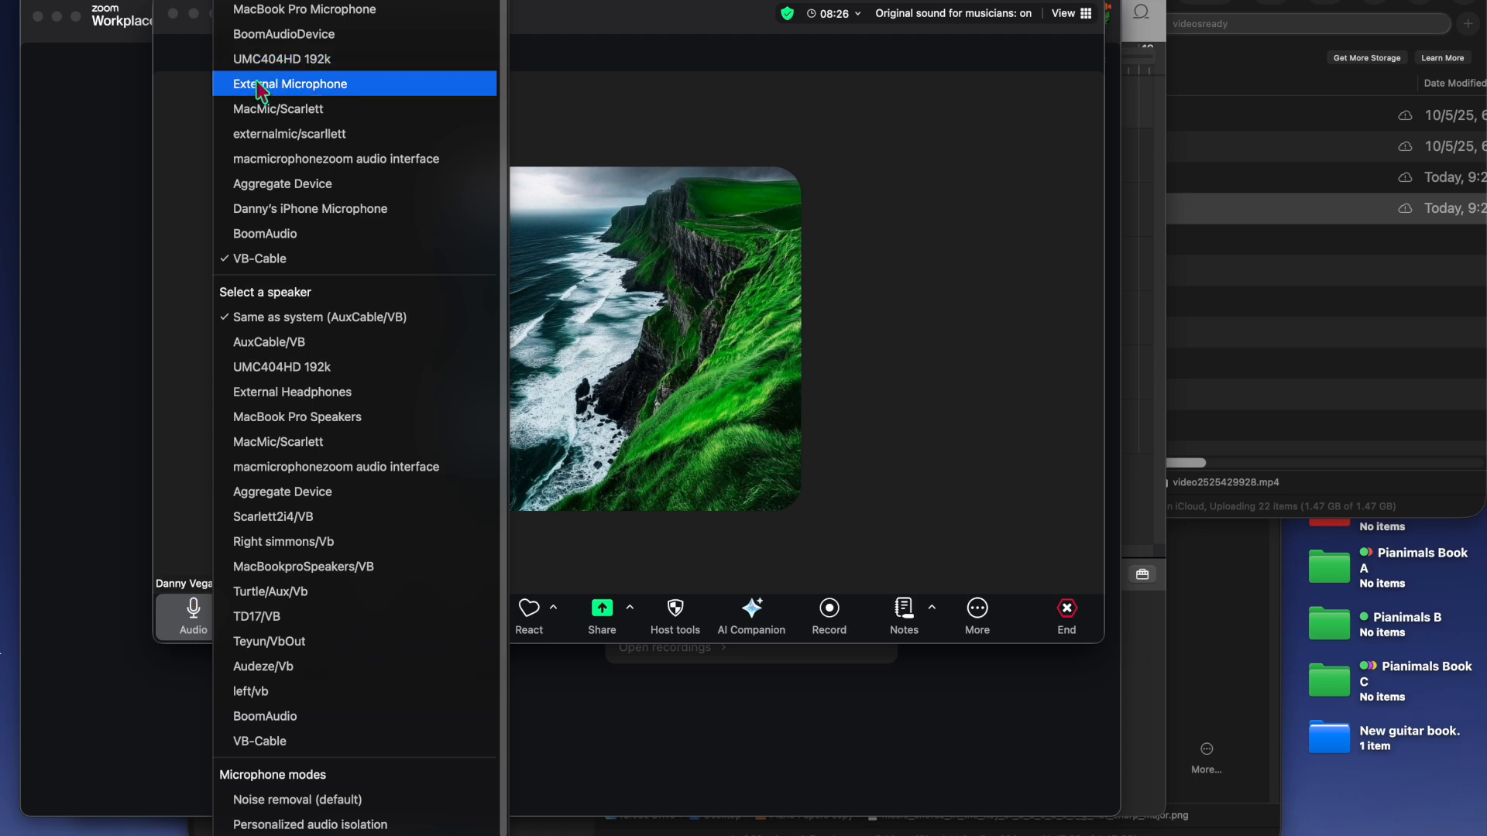
left_click(261, 266)
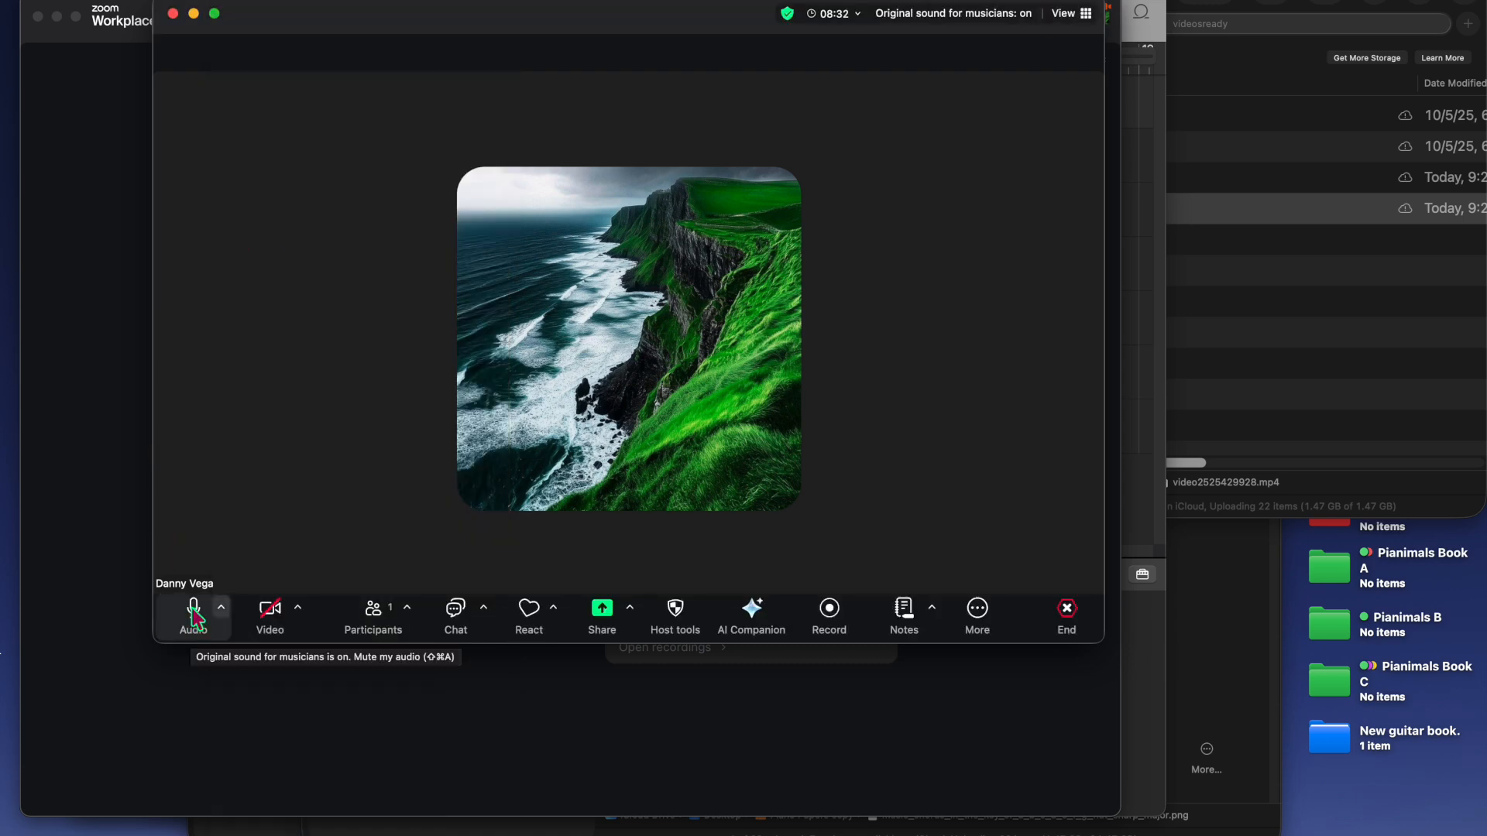
left_click(221, 608)
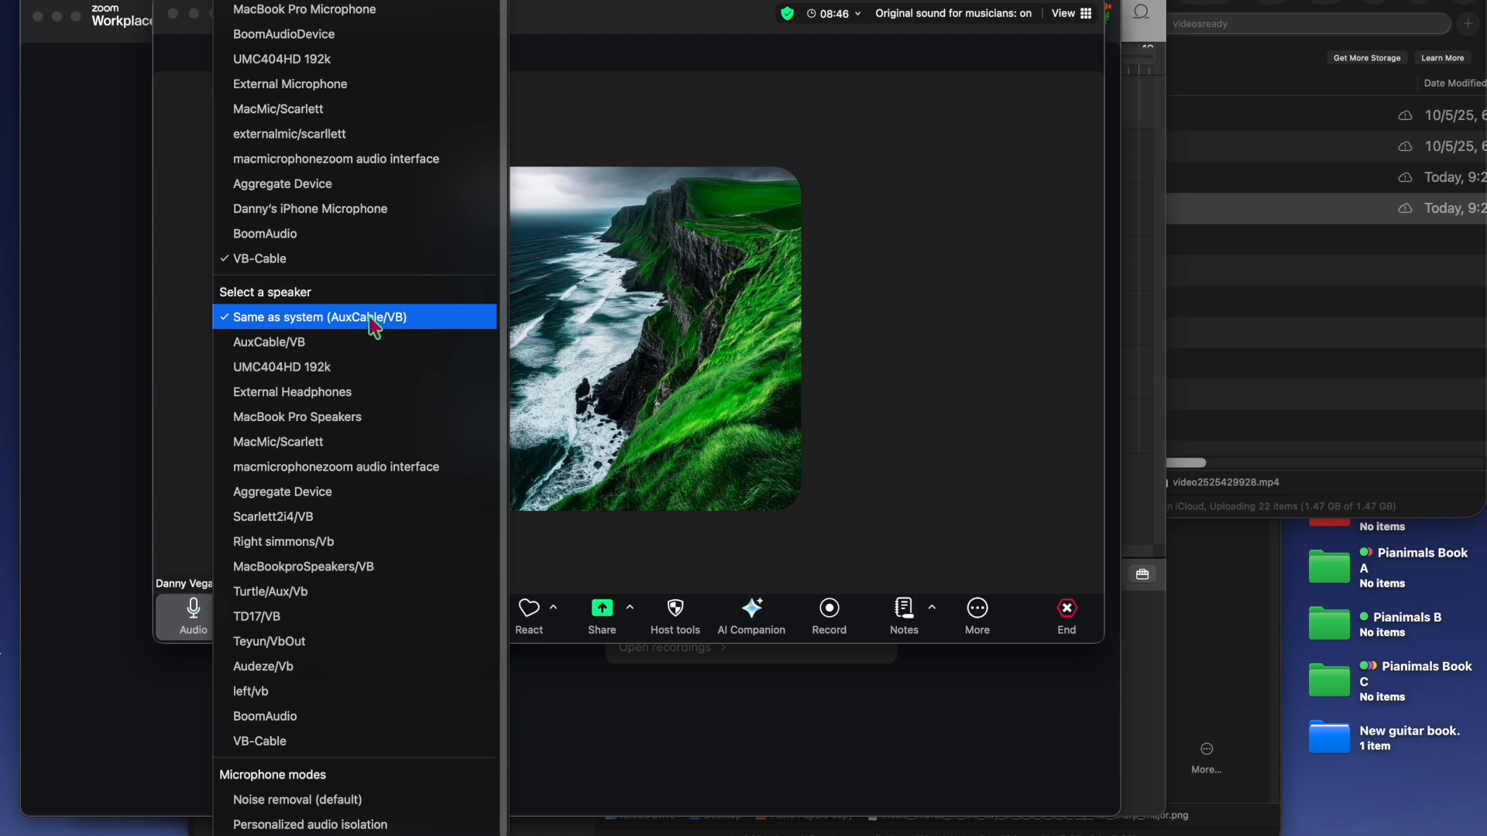
left_click(277, 327)
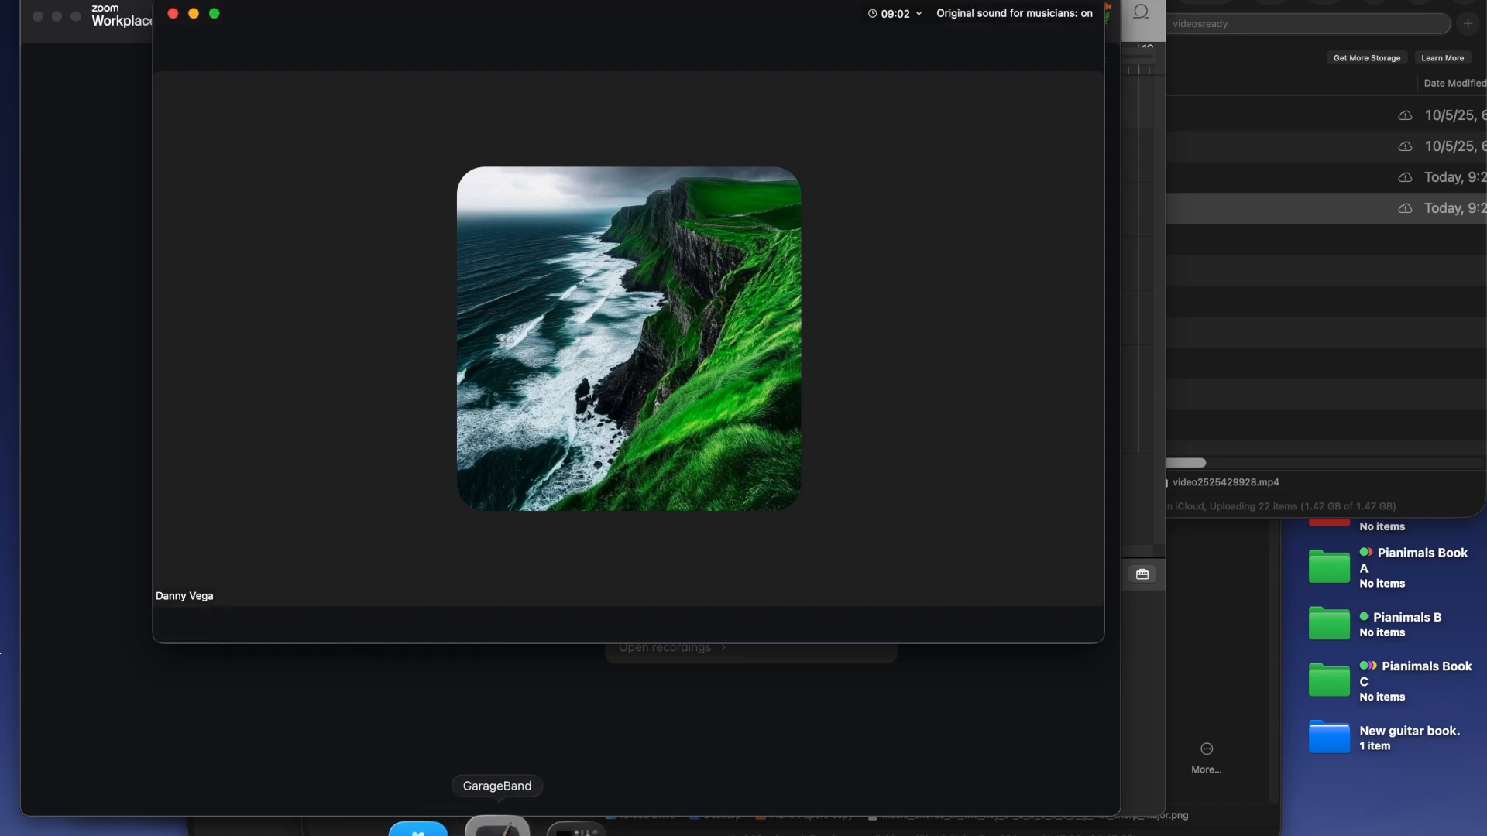
- Return to GarageBand, select the Audio 2 track, and turn up the High knob of its EQ
left_click(497, 827)
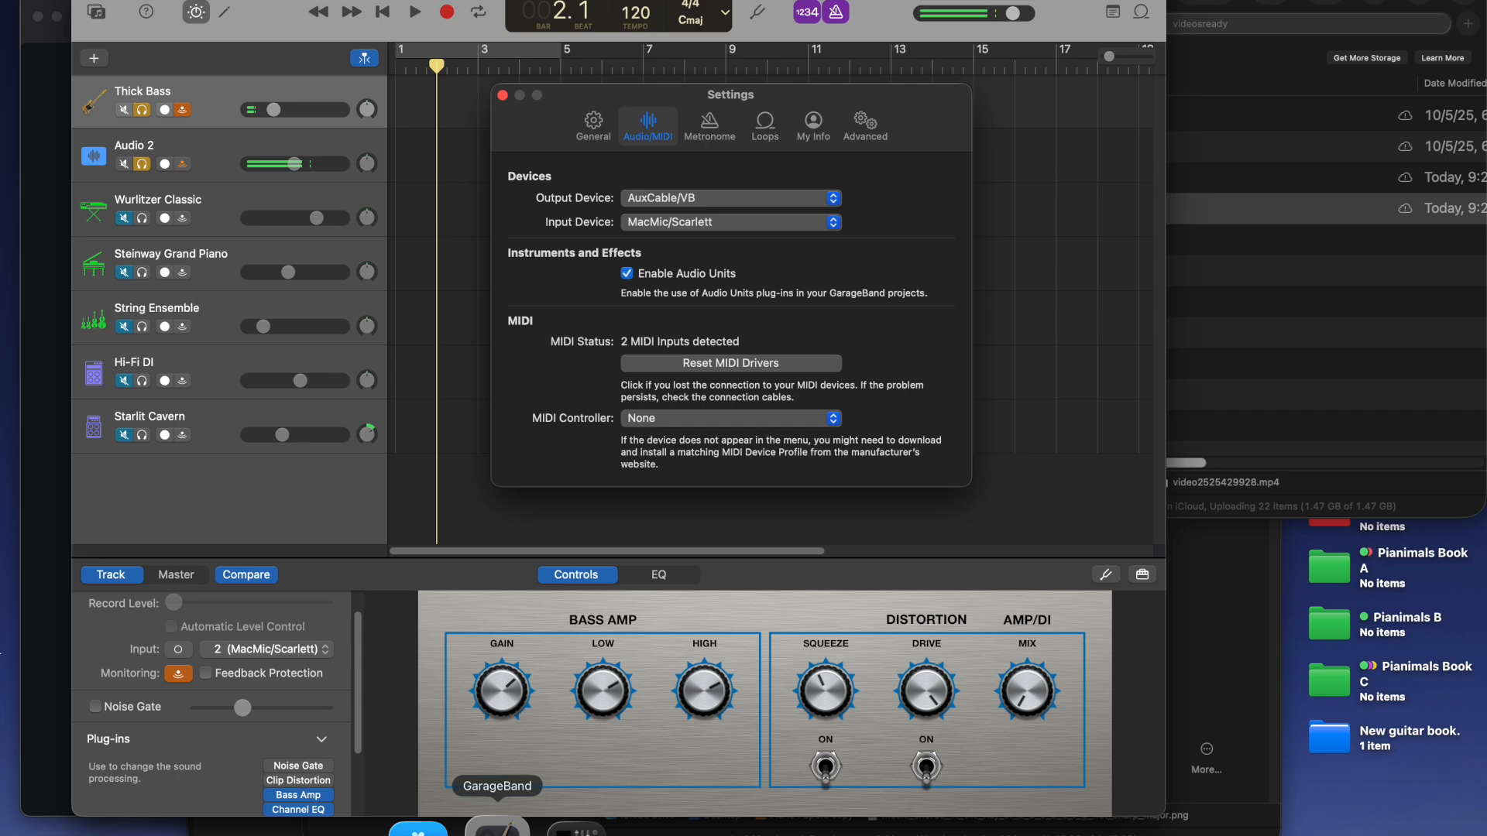
left_click(230, 128)
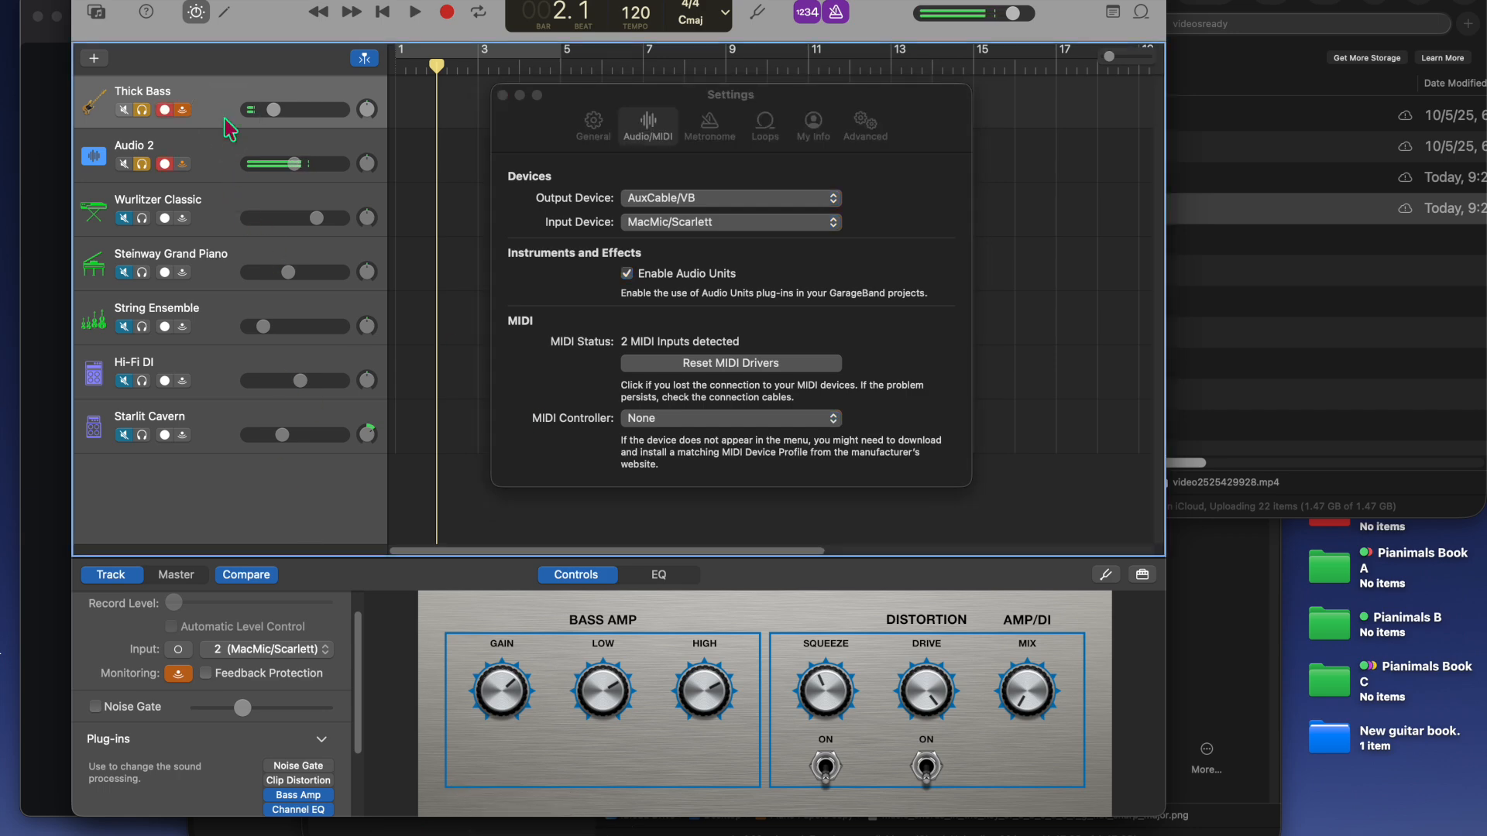
left_click(219, 152)
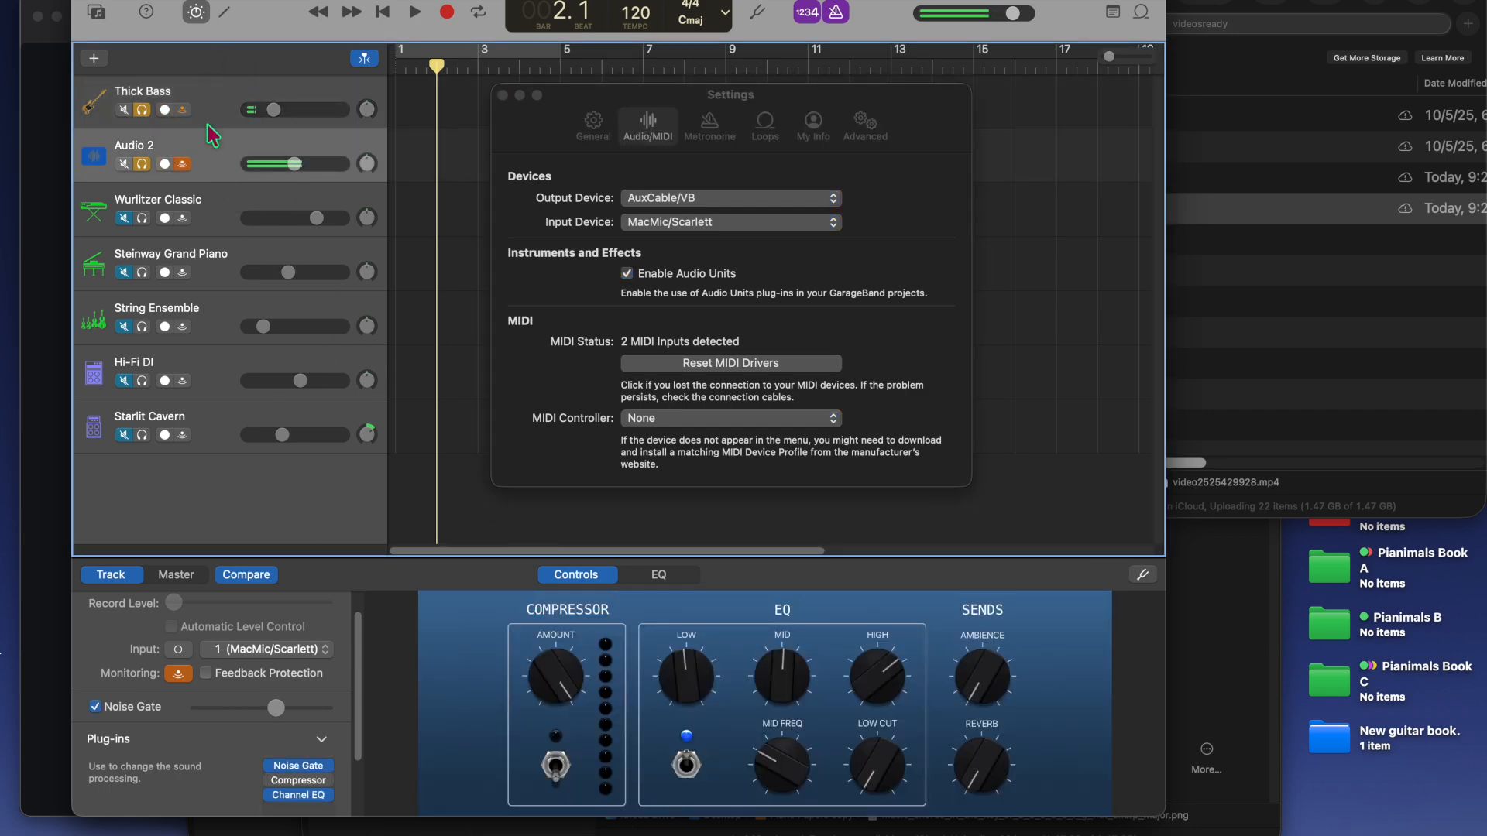
left_click_drag(859, 695, 802, 652)
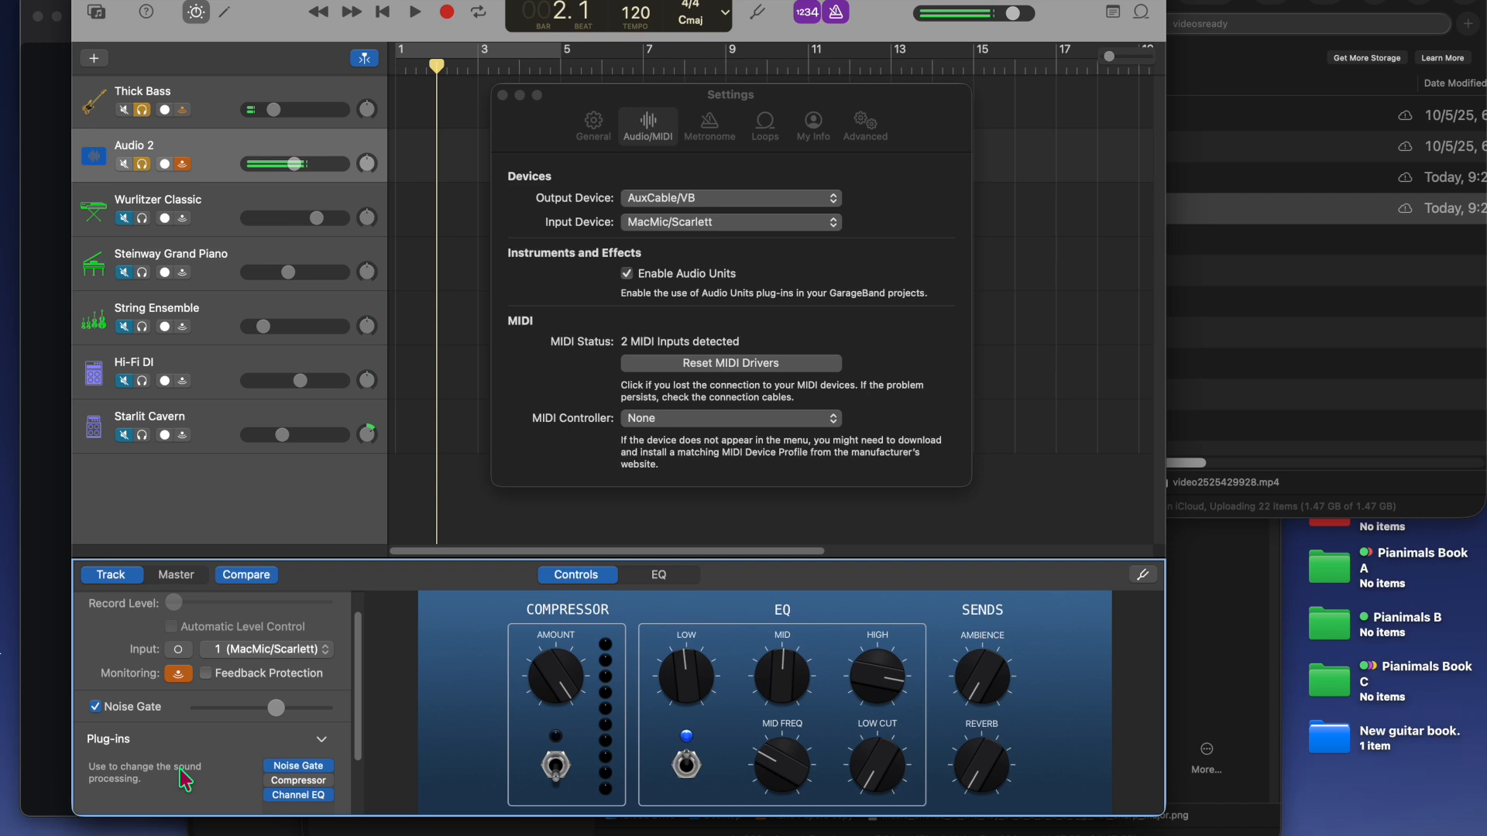
- Enable Master Reverb on the Audio 2 track, raise its level, and switch it off again
scroll(85, 767, "down", 3)
left_click(96, 777)
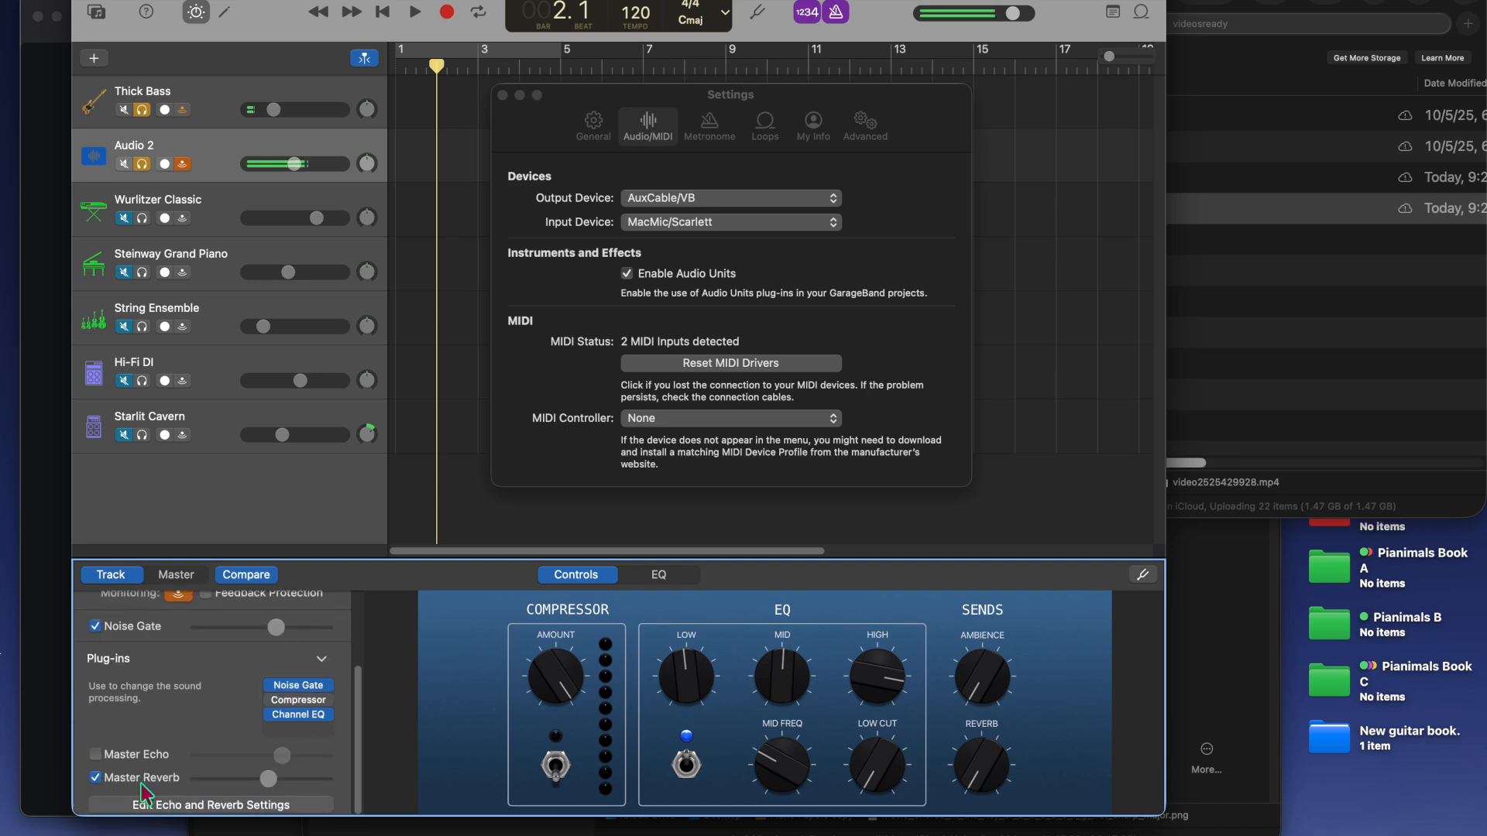
left_click_drag(268, 779, 299, 785)
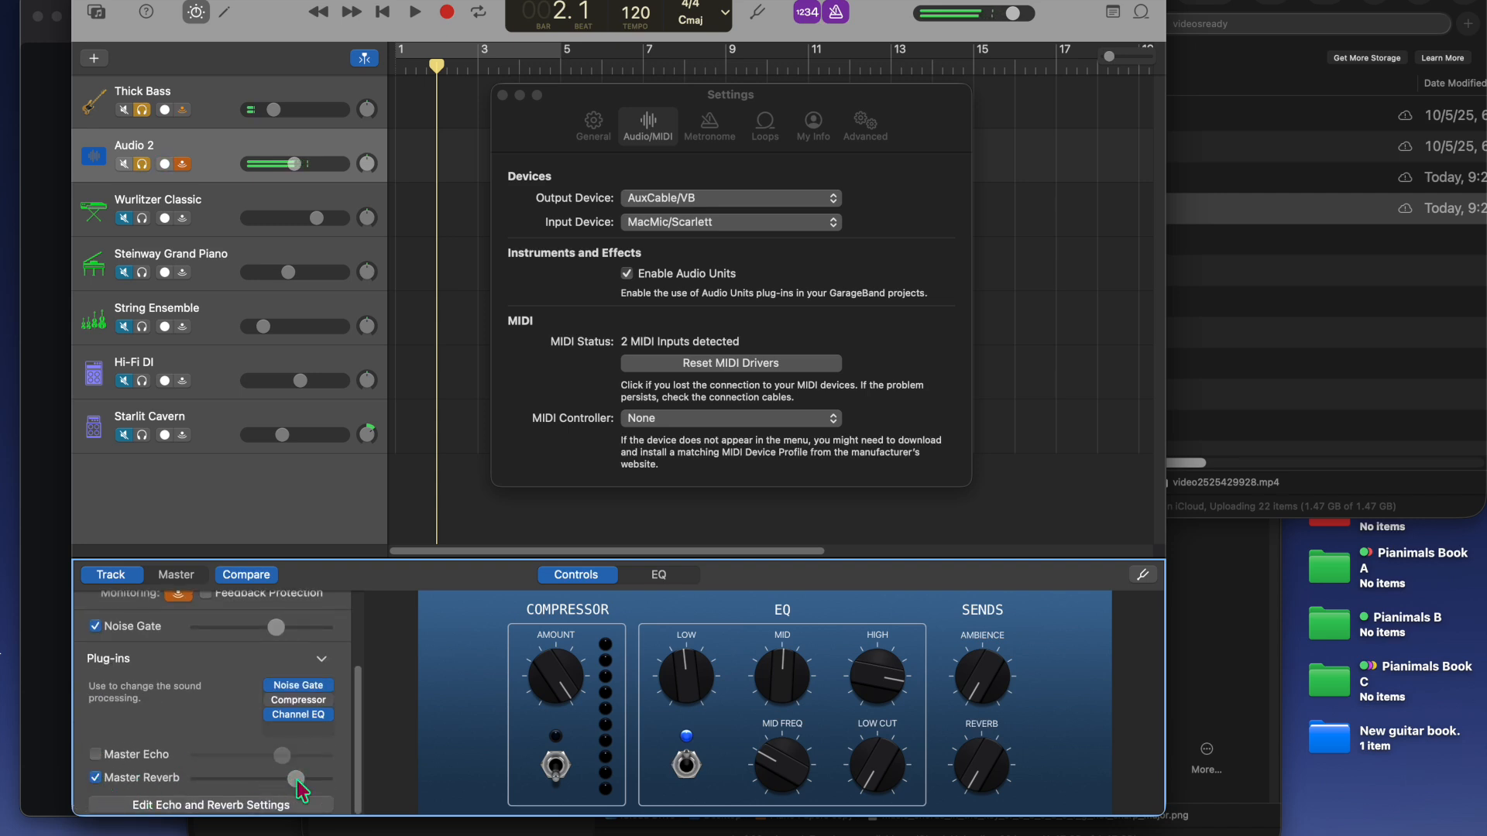
left_click(96, 778)
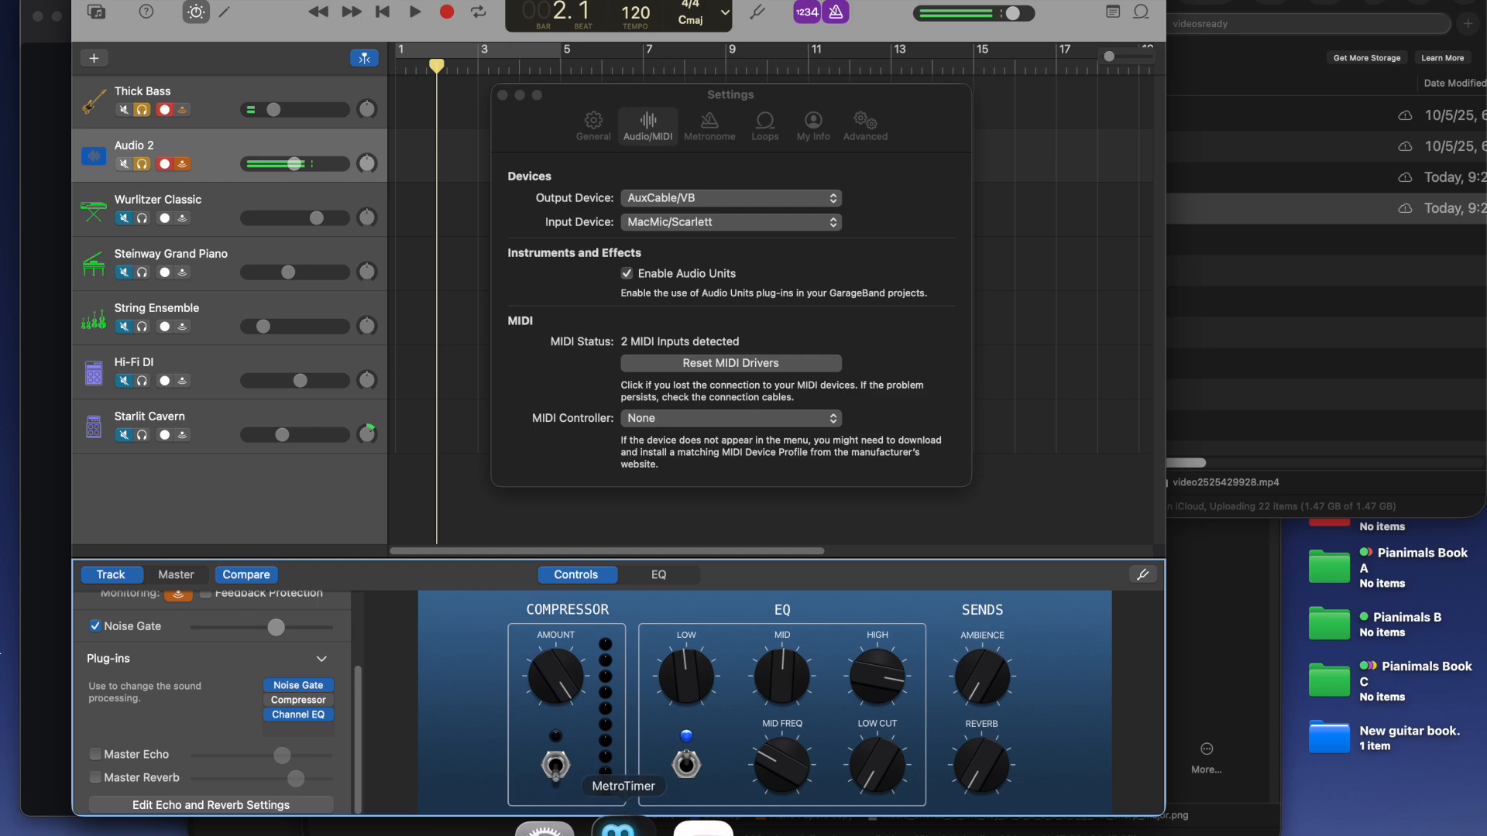
- Switch to YouTube Music and play the song Ligera from the beginning
left_click(736, 823)
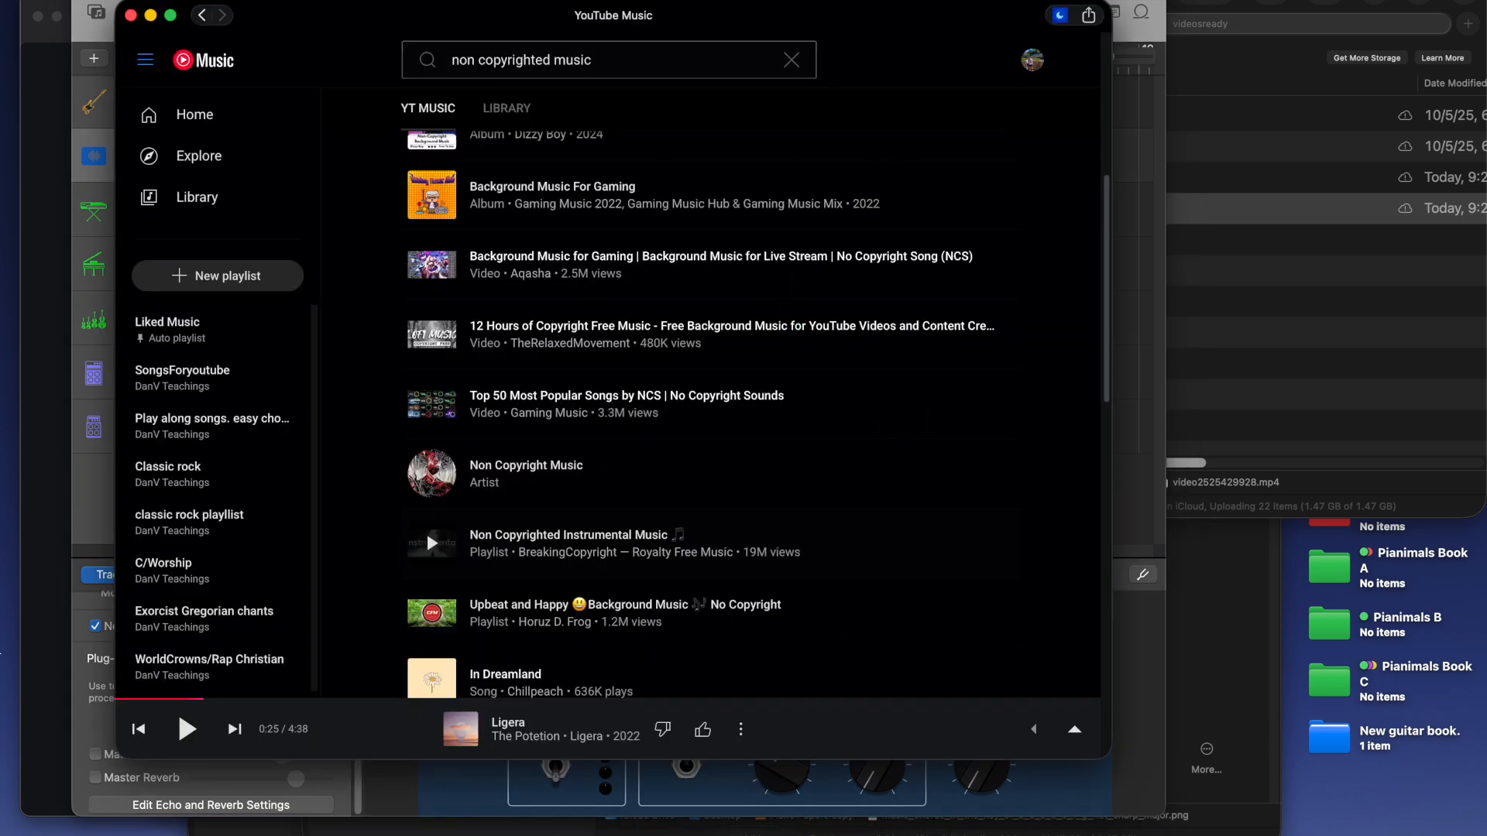
left_click(1037, 0)
key("Escape")
left_click(138, 729)
left_click(186, 729)
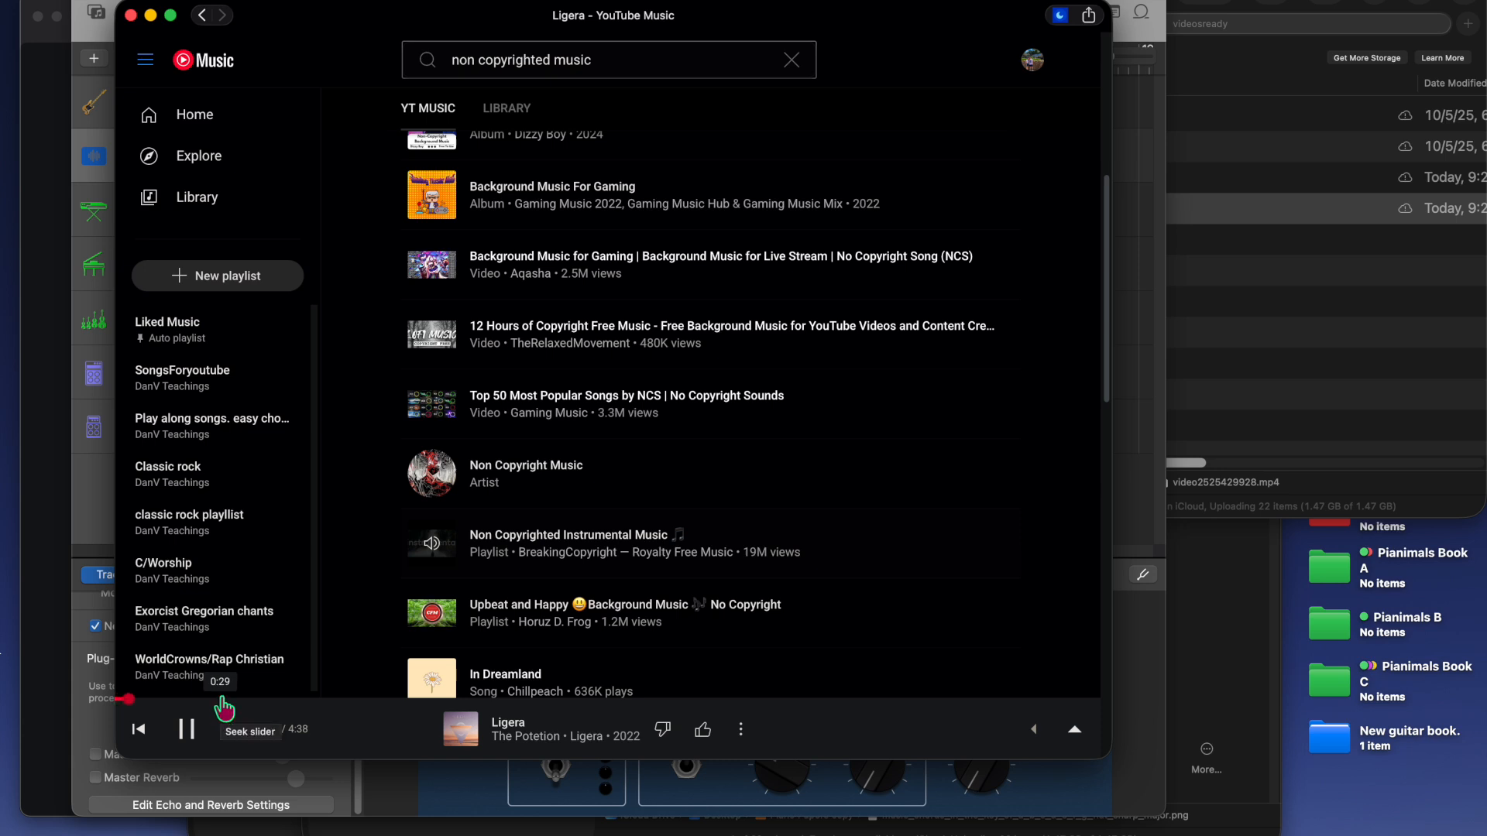
- Return to GarageBand and turn the Audio 2 track's input monitoring off and back on
left_click(97, 153)
left_click(183, 166)
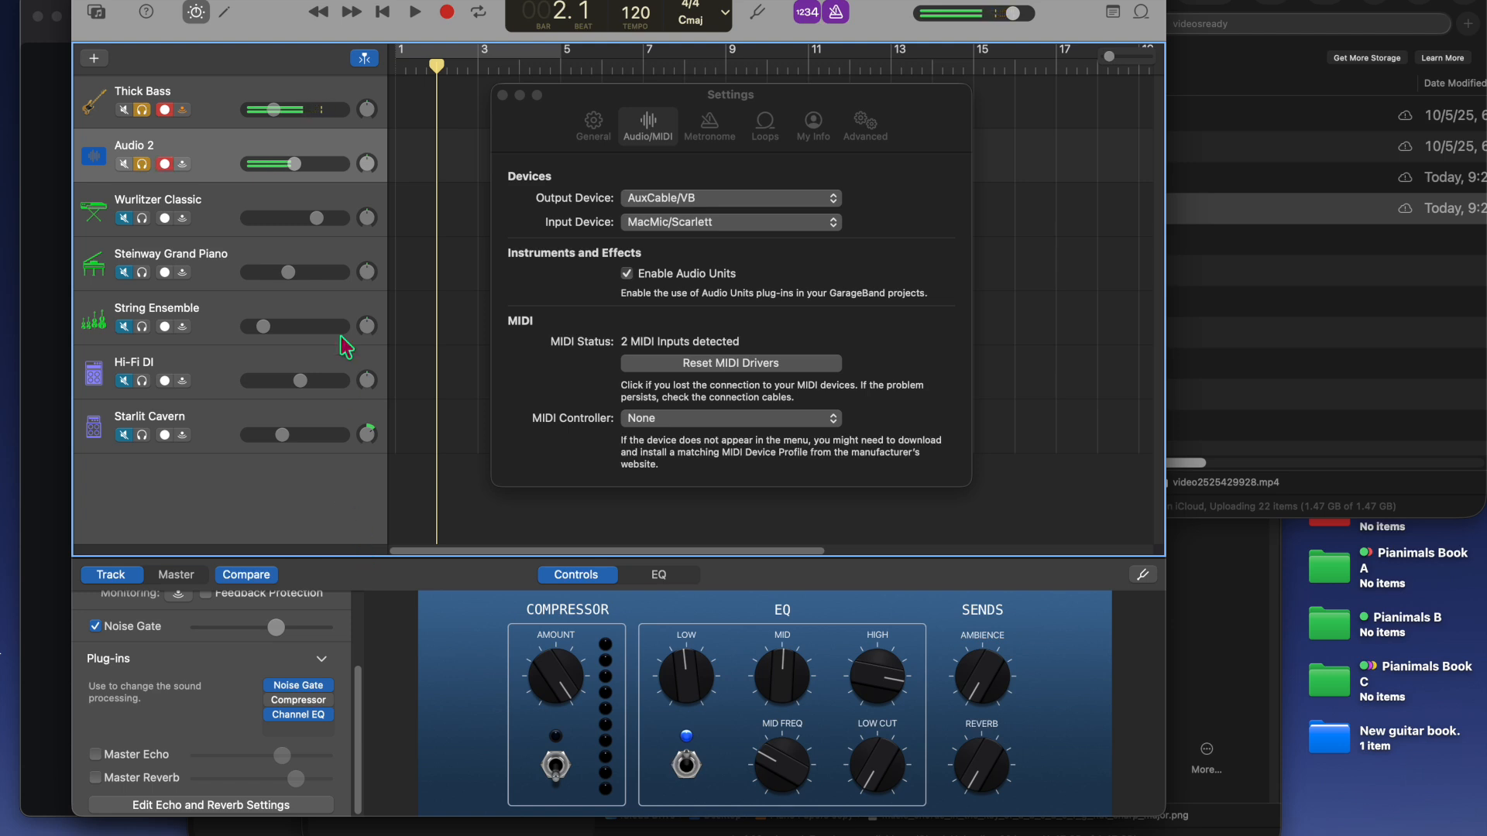
left_click(182, 164)
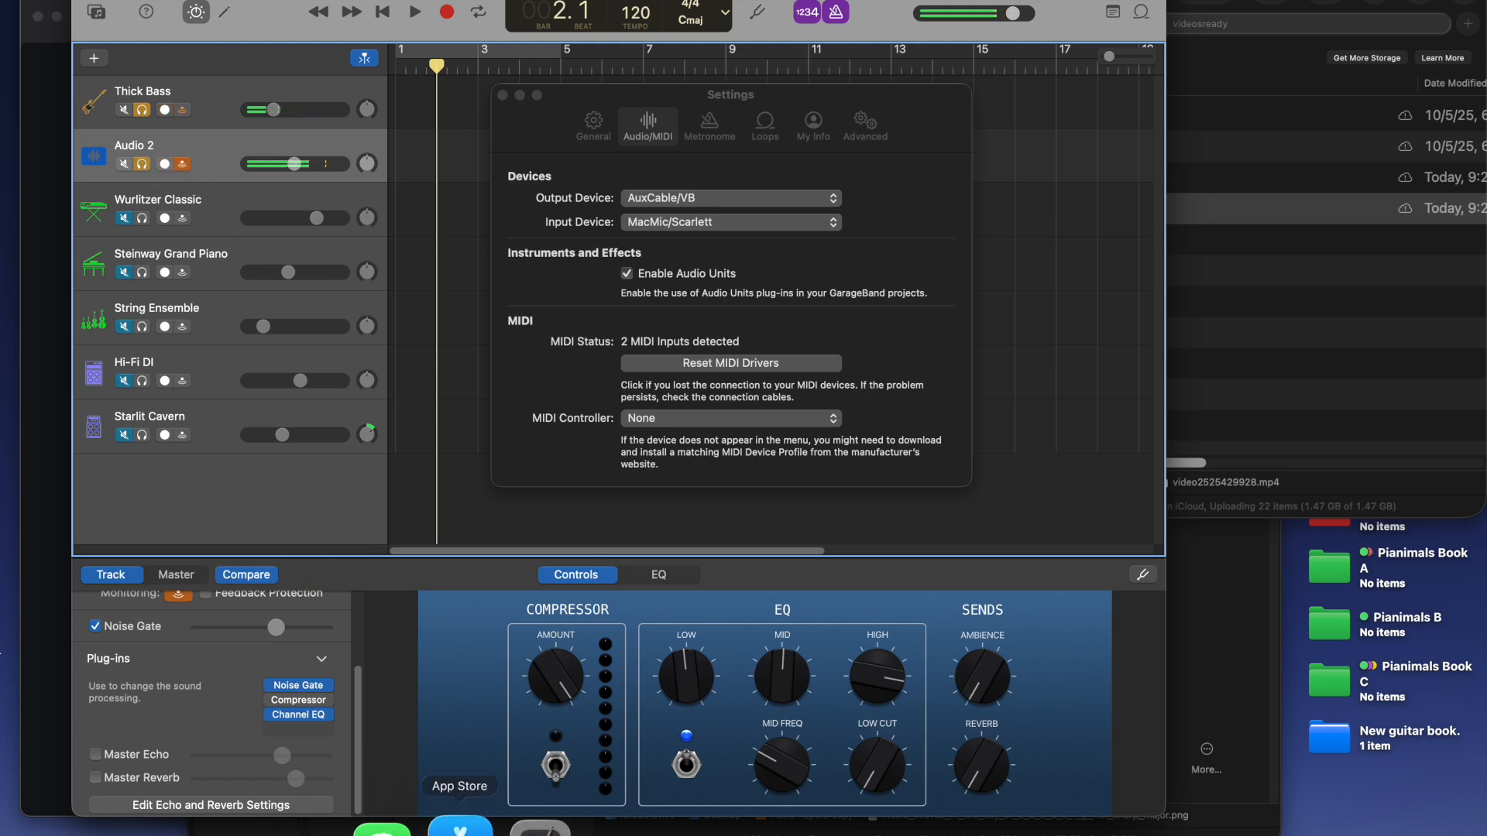
- Pause Ligera in YouTube Music and go back to GarageBand
left_click(748, 823)
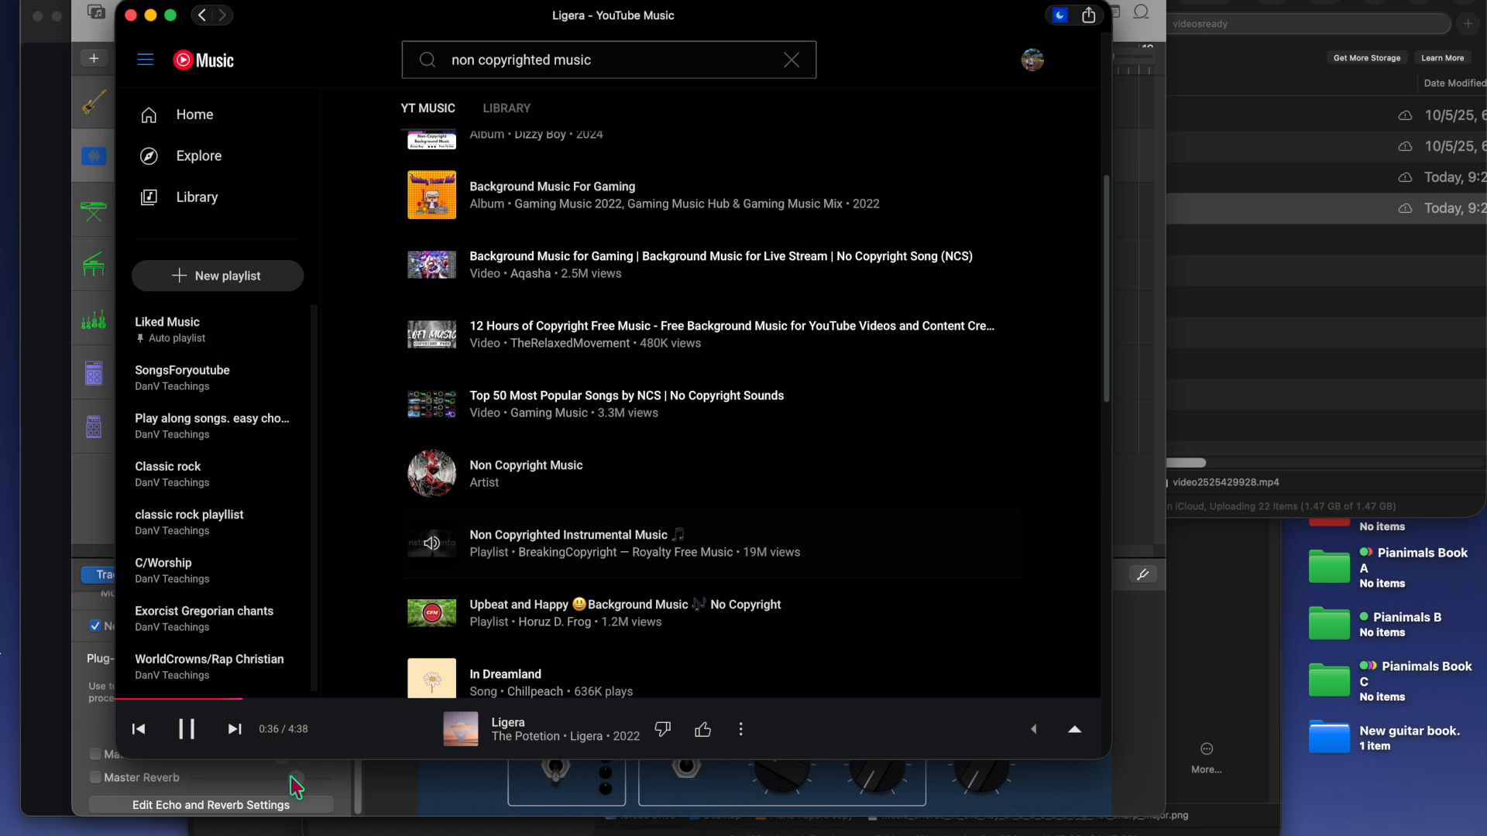
left_click(186, 729)
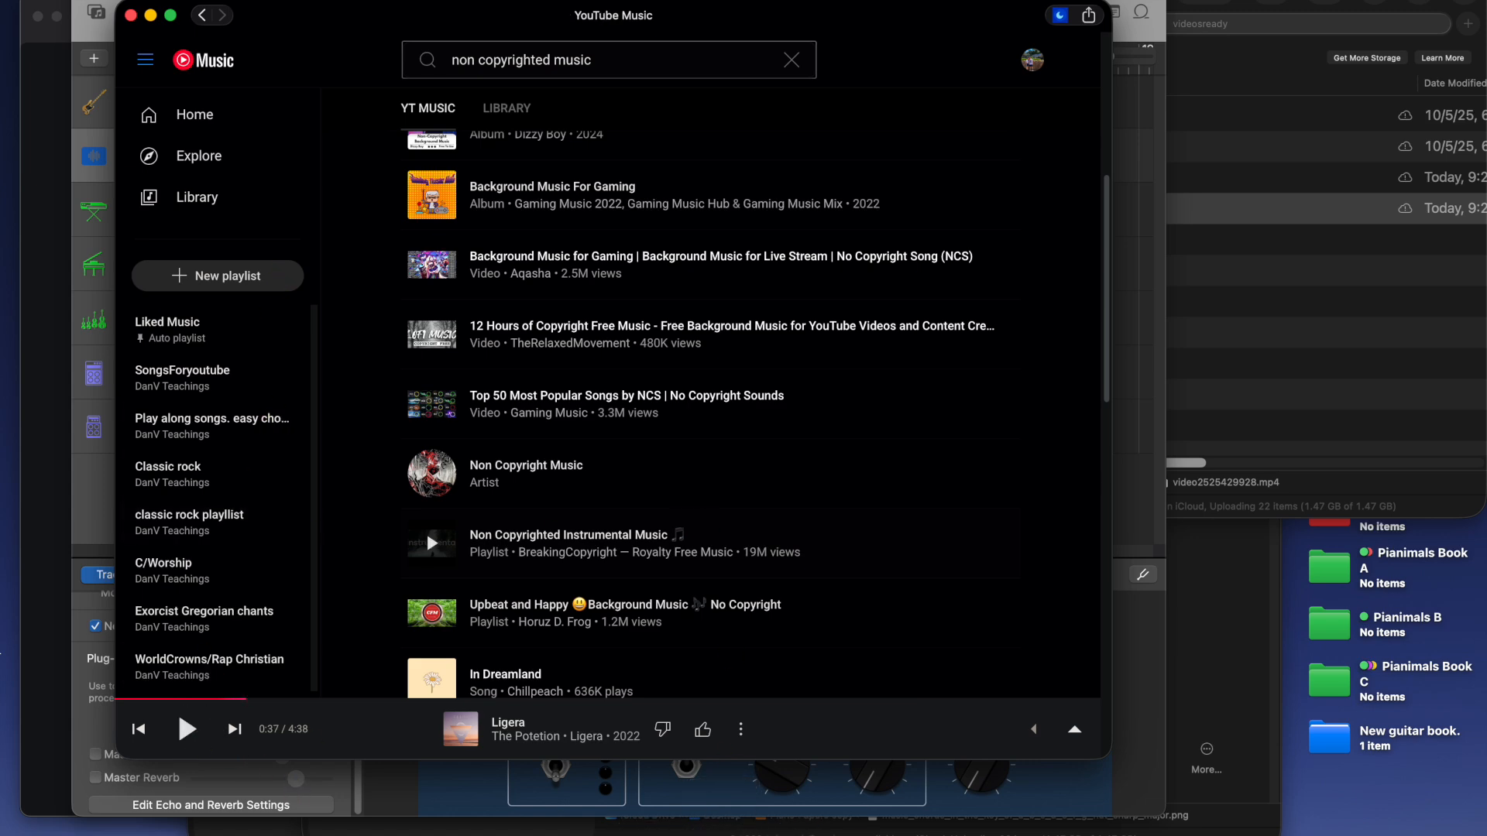
key("super+Tab")
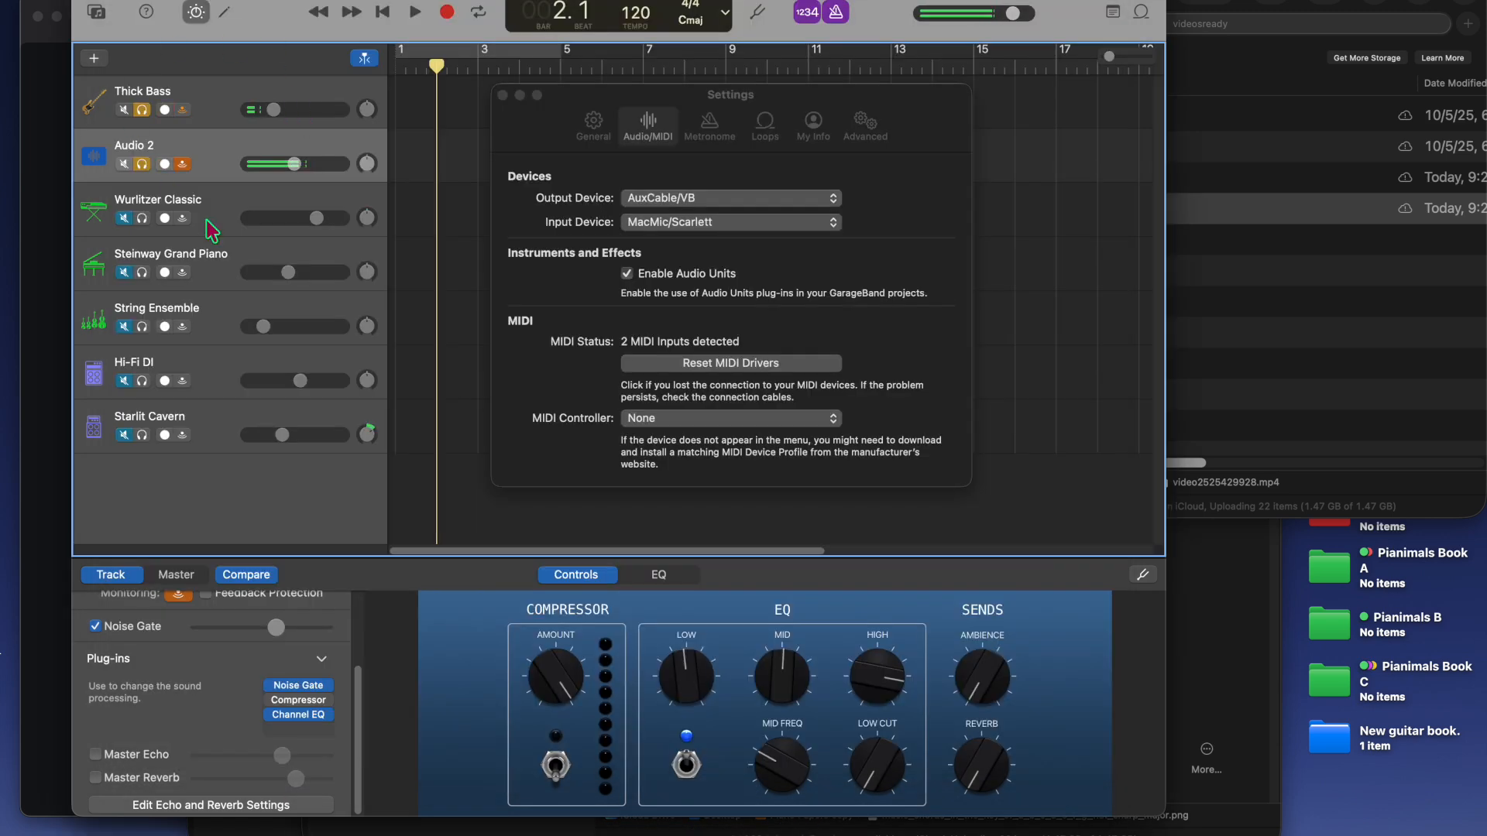